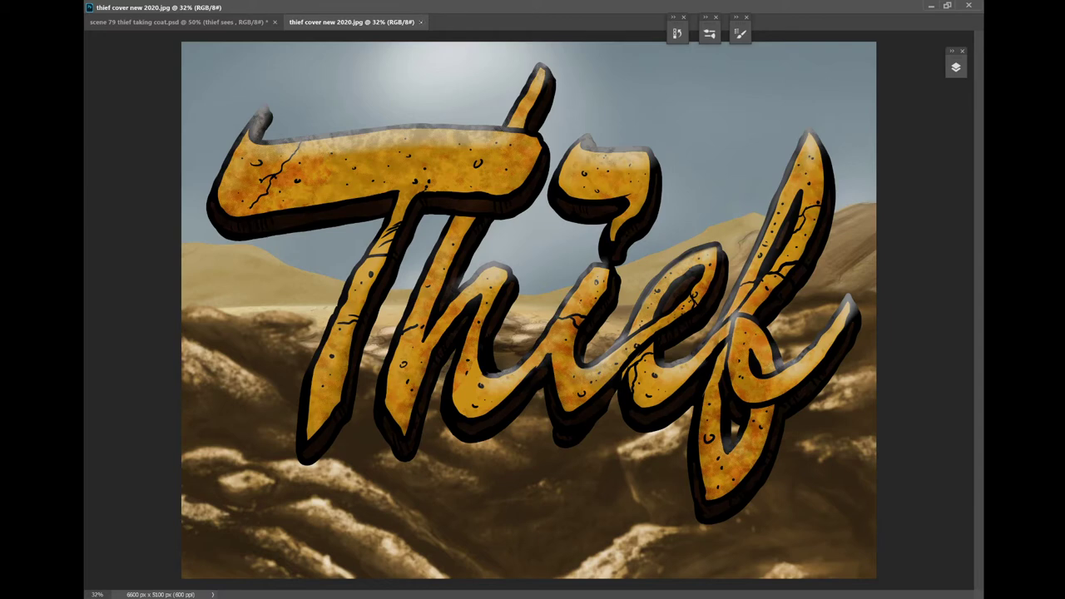
Close the thief cover new 2020 image and show the scene 79 document as a floating window in standard screen mode
{"action": "key", "text": "ctrl+w"}
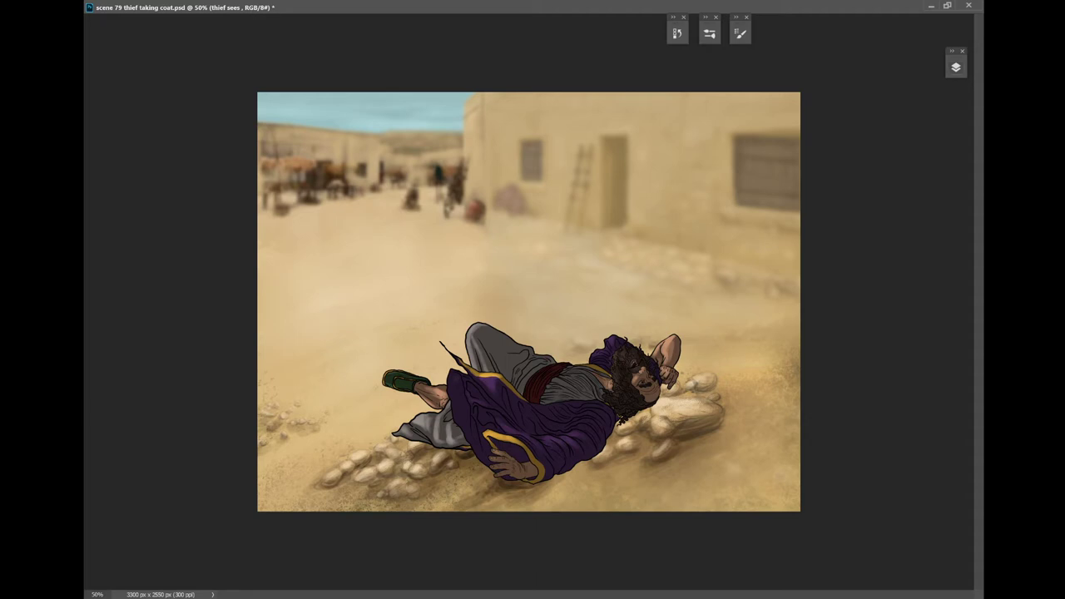
{"action": "key", "text": "F7"}
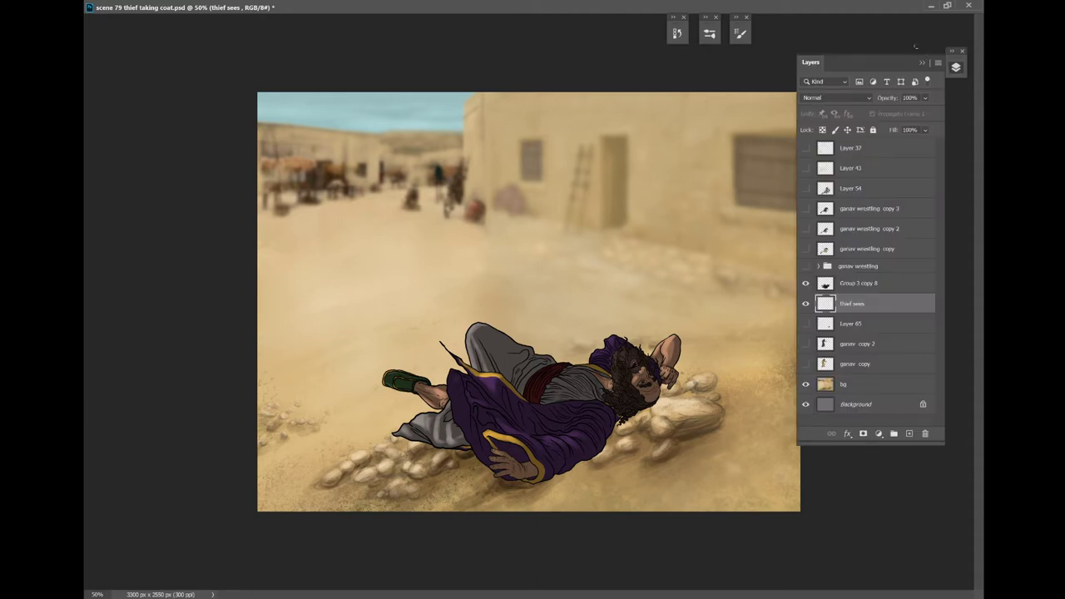
{"action": "key", "text": "F7"}
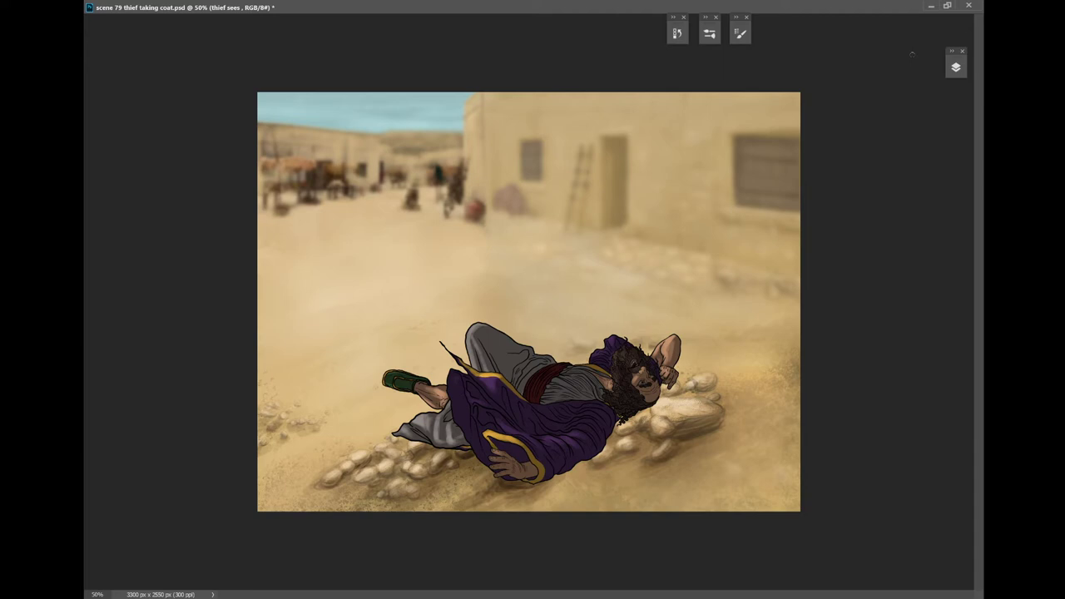
{"action": "key", "text": "F7"}
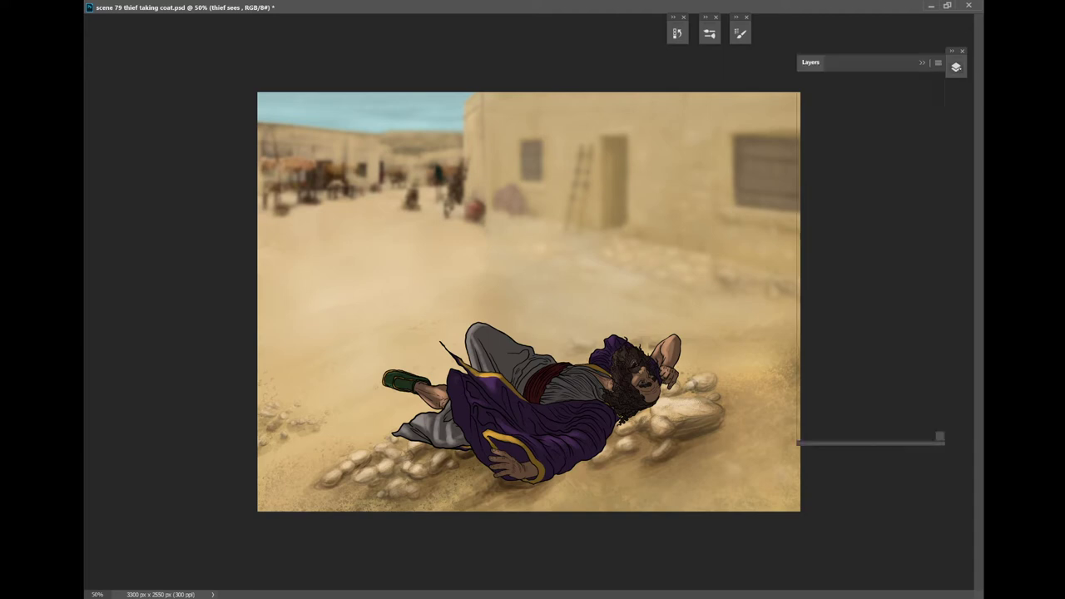
{"action": "key", "text": "F7"}
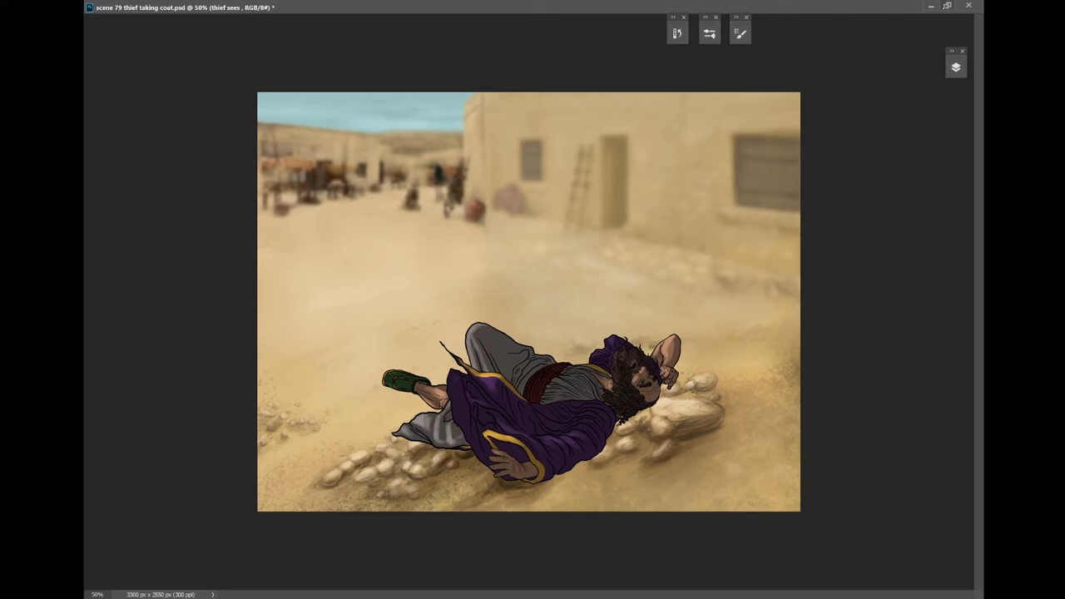
{"action": "key", "text": "f"}
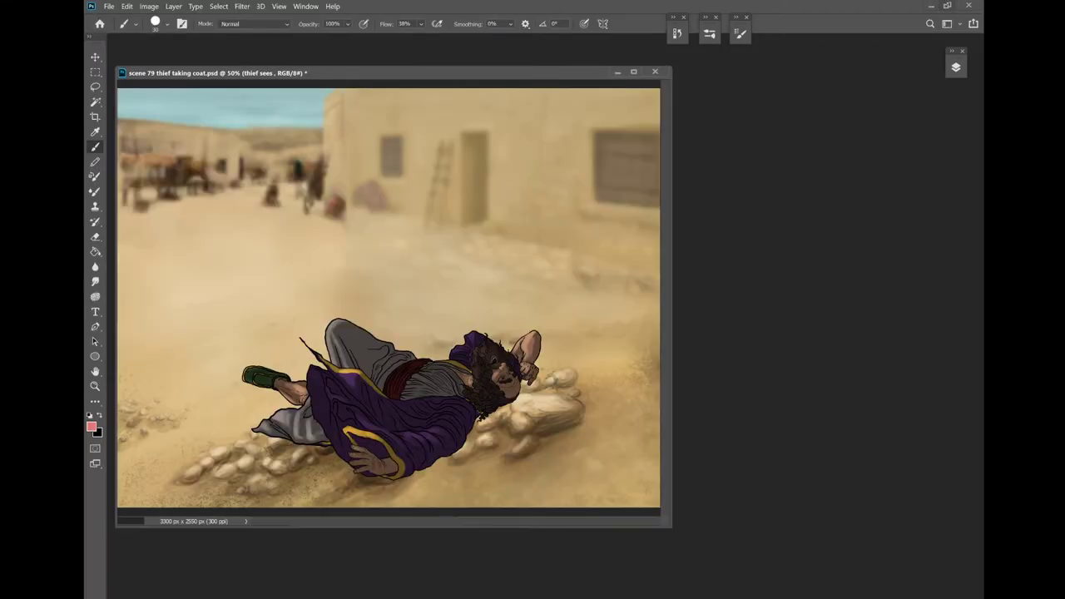
{"action": "left_click_drag", "start_coordinate": [482, 76], "coordinate": [679, 105]}
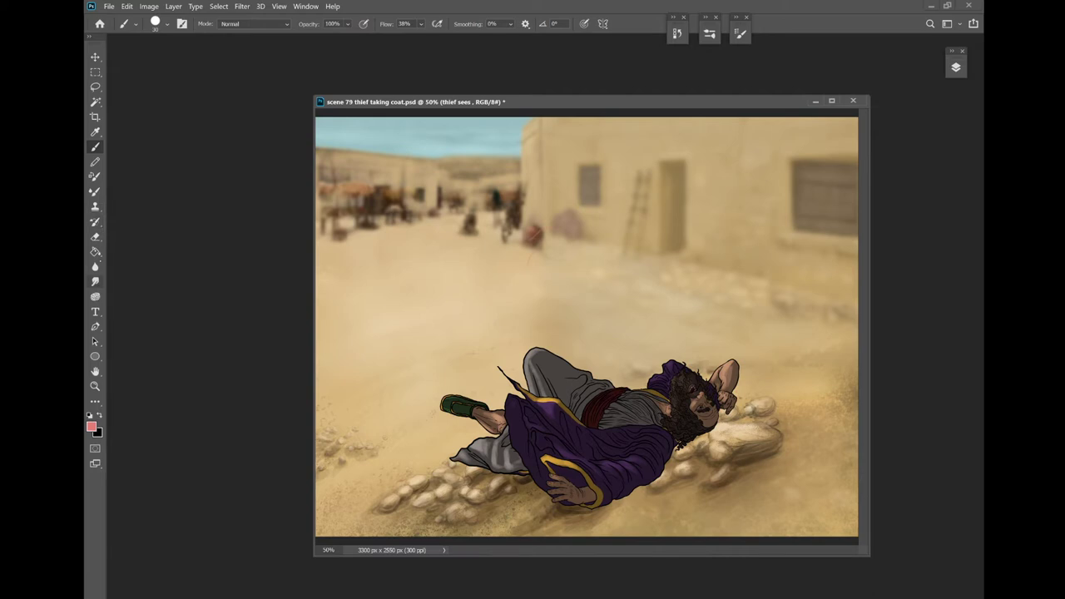
Set the brush's size jitter control to Pen Pressure and accept pink e07979 as the foreground colour
{"action": "left_click", "coordinate": [155, 25]}
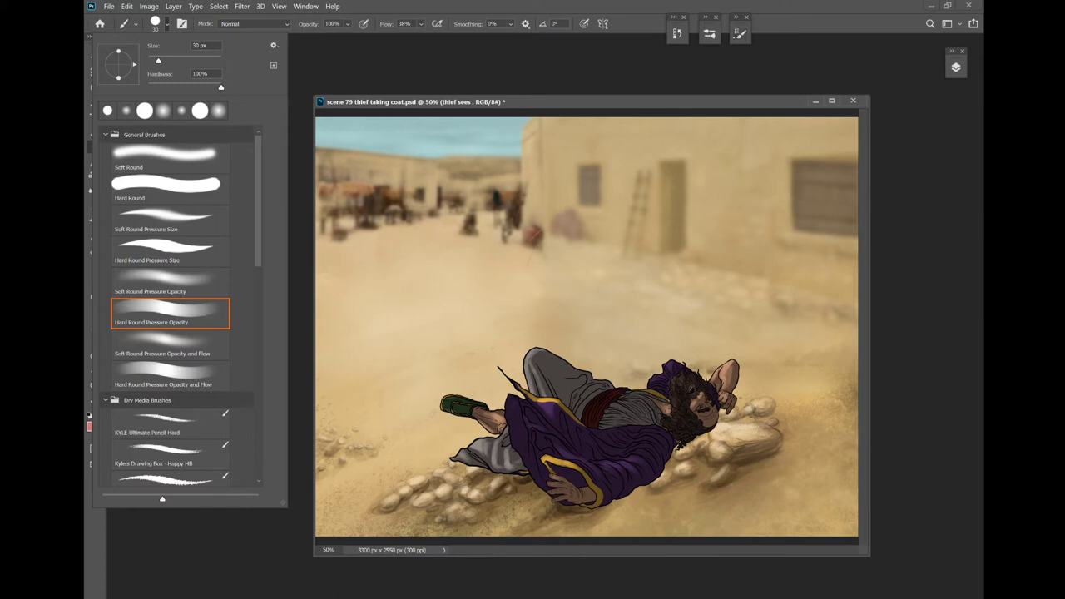
{"action": "left_click", "coordinate": [740, 33]}
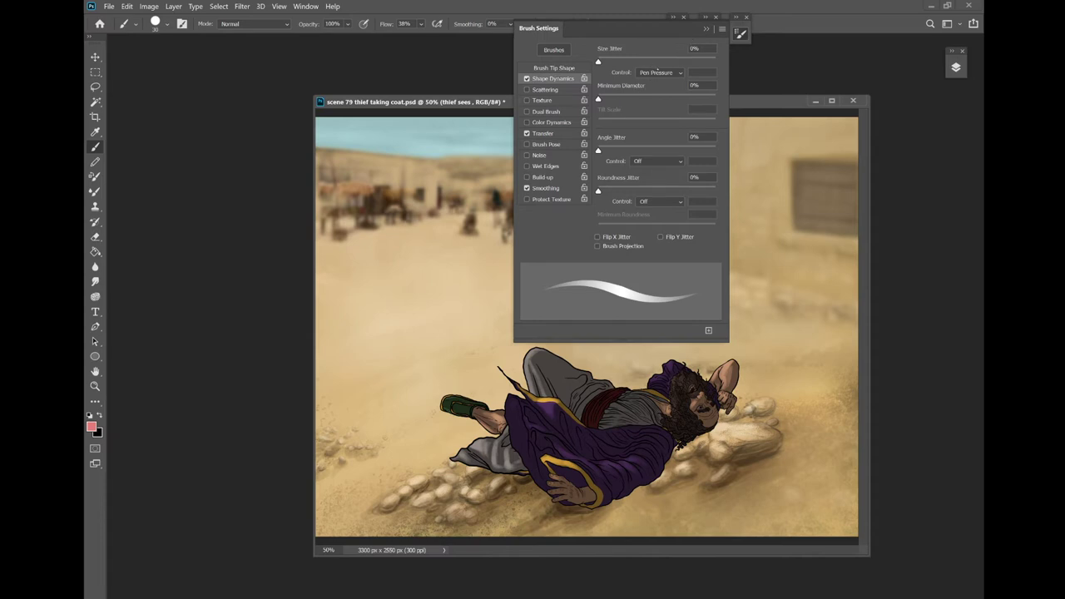
{"action": "left_click", "coordinate": [658, 72]}
{"action": "left_click", "coordinate": [656, 109]}
{"action": "left_click", "coordinate": [663, 50]}
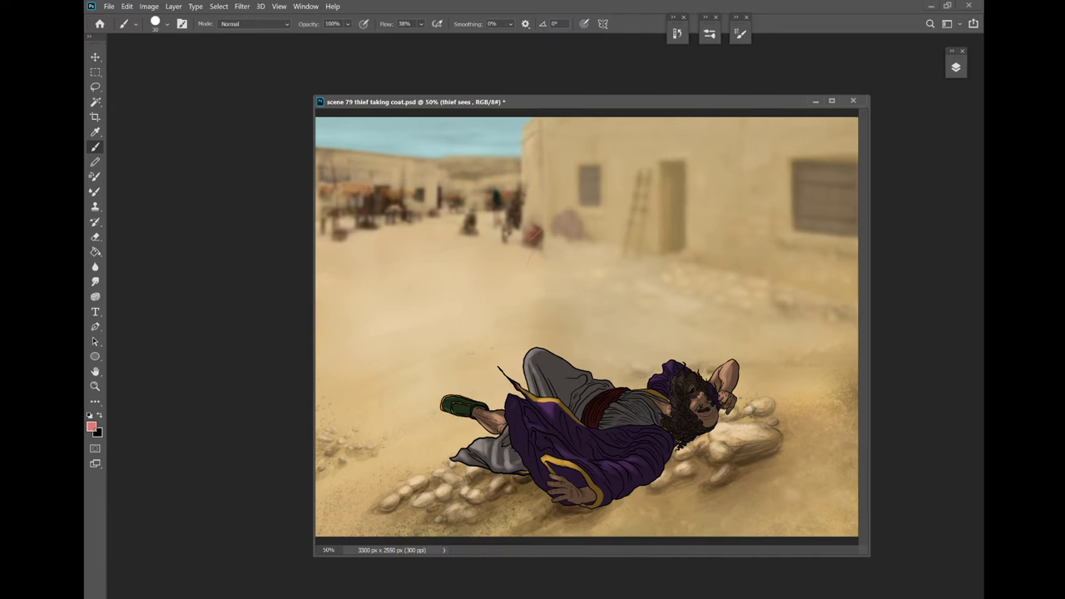
{"action": "left_click", "coordinate": [92, 427]}
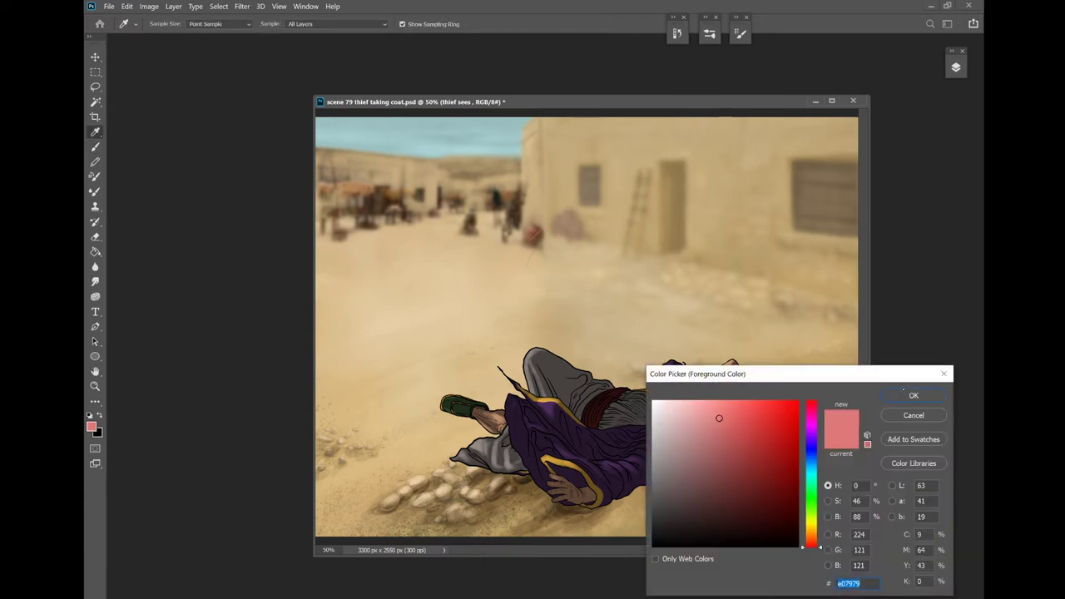
{"action": "left_click", "coordinate": [913, 395]}
On the thief sees layer, rough in a standing figure's head, shoulders, torso and legs behind the lying man
{"action": "left_click", "coordinate": [955, 67]}
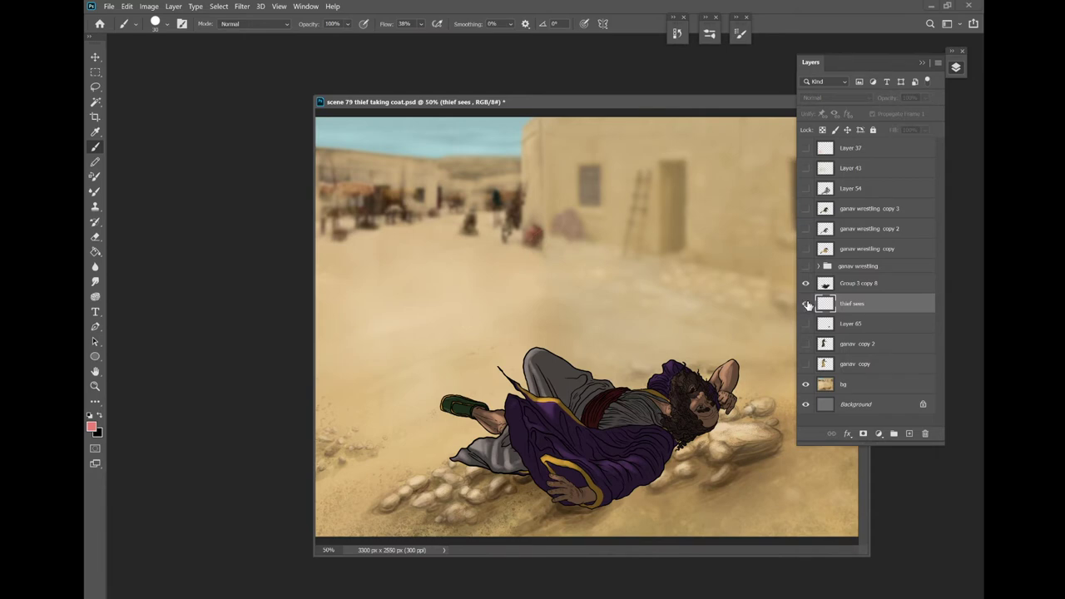
{"action": "left_click", "coordinate": [806, 303]}
{"action": "left_click", "coordinate": [922, 63]}
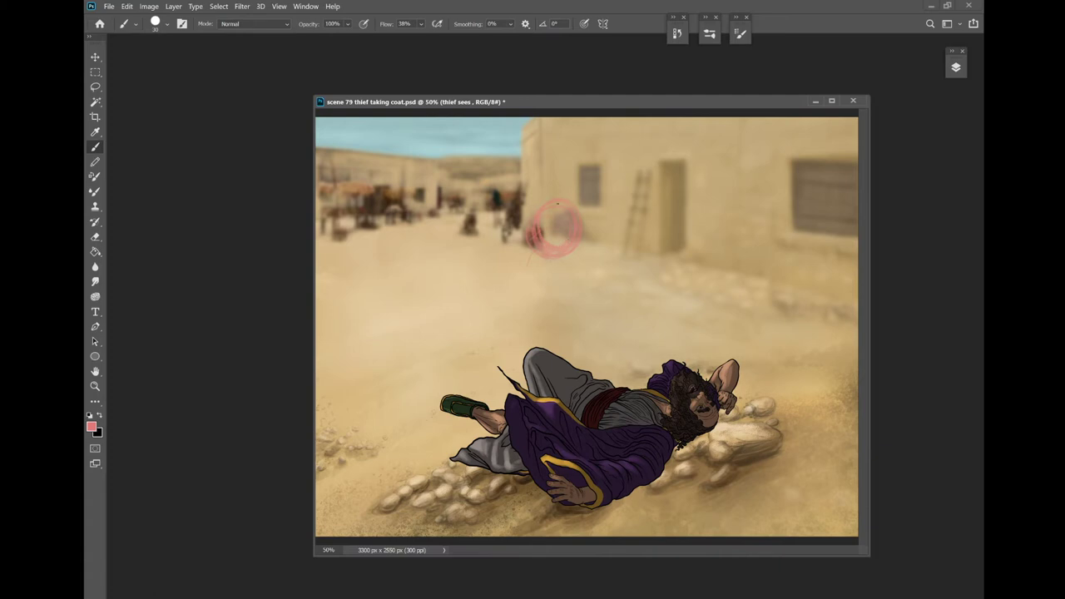
{"action": "left_click_drag", "start_coordinate": [537, 263], "coordinate": [514, 285]}
{"action": "left_click_drag", "start_coordinate": [366, 147], "coordinate": [600, 275]}
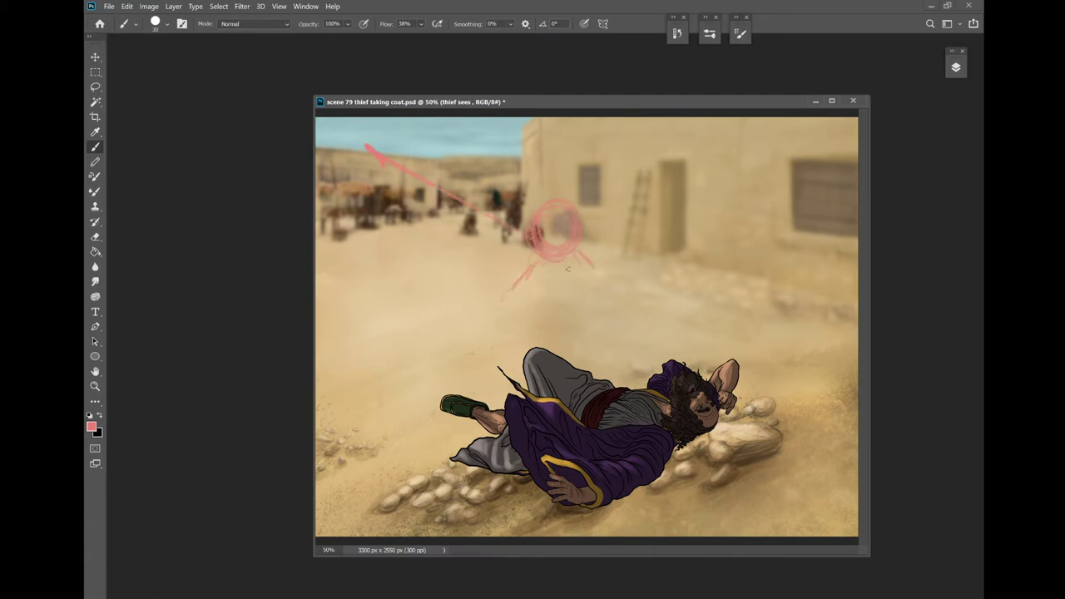
{"action": "key", "text": "ctrl+z"}
{"action": "mouse_move", "coordinate": [582, 306]}
{"action": "left_mouse_down"}
{"action": "mouse_move", "coordinate": [584, 342]}
{"action": "mouse_move", "coordinate": [584, 330]}
{"action": "mouse_move", "coordinate": [534, 327]}
{"action": "mouse_move", "coordinate": [512, 371]}
{"action": "left_mouse_up"}
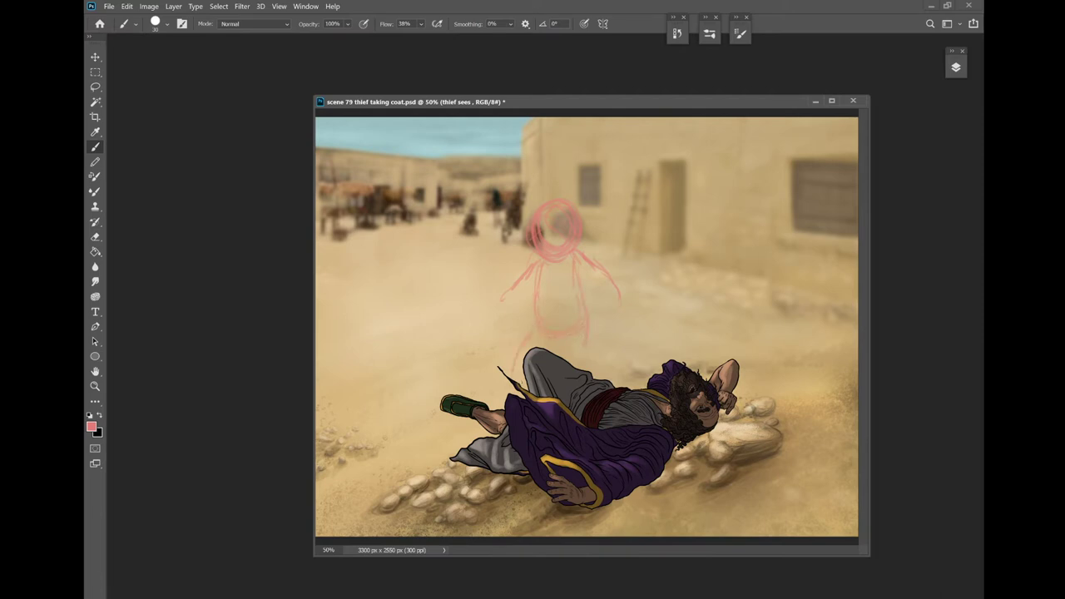
Move the rough figure sketch up so its legs sit above the lying man, and return to the Brush tool
{"action": "key", "text": "v"}
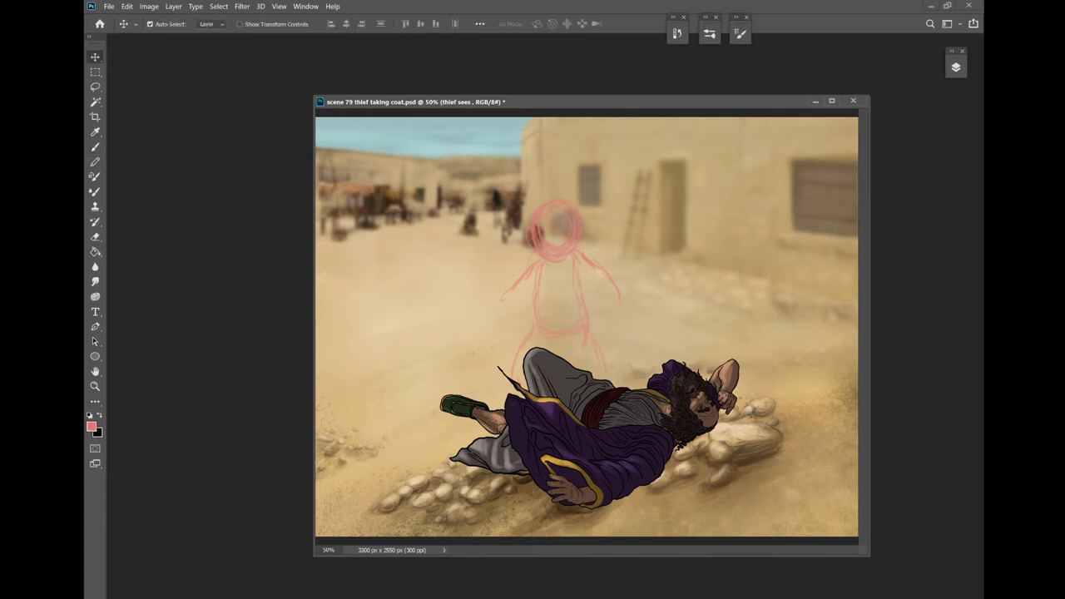
{"action": "mouse_move", "coordinate": [562, 253]}
{"action": "left_mouse_down"}
{"action": "mouse_move", "coordinate": [564, 225]}
{"action": "mouse_move", "coordinate": [551, 219]}
{"action": "left_mouse_up"}
{"action": "key", "text": "b"}
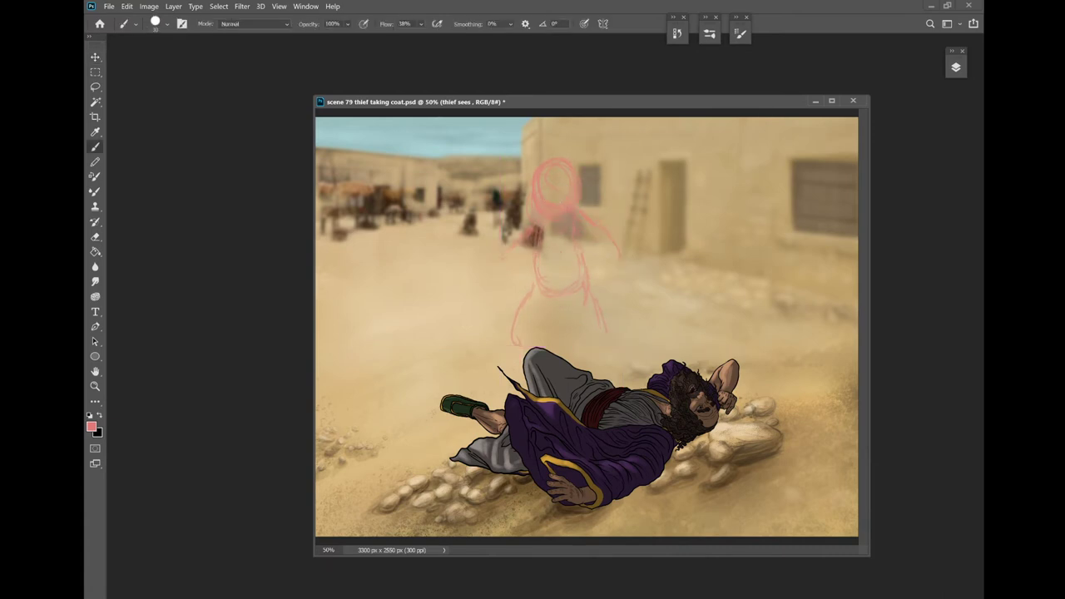
Undo the stray diagonal stroke and sketch the standing figure's two hands and the robe's side contours
{"action": "left_click_drag", "start_coordinate": [330, 197], "coordinate": [520, 353]}
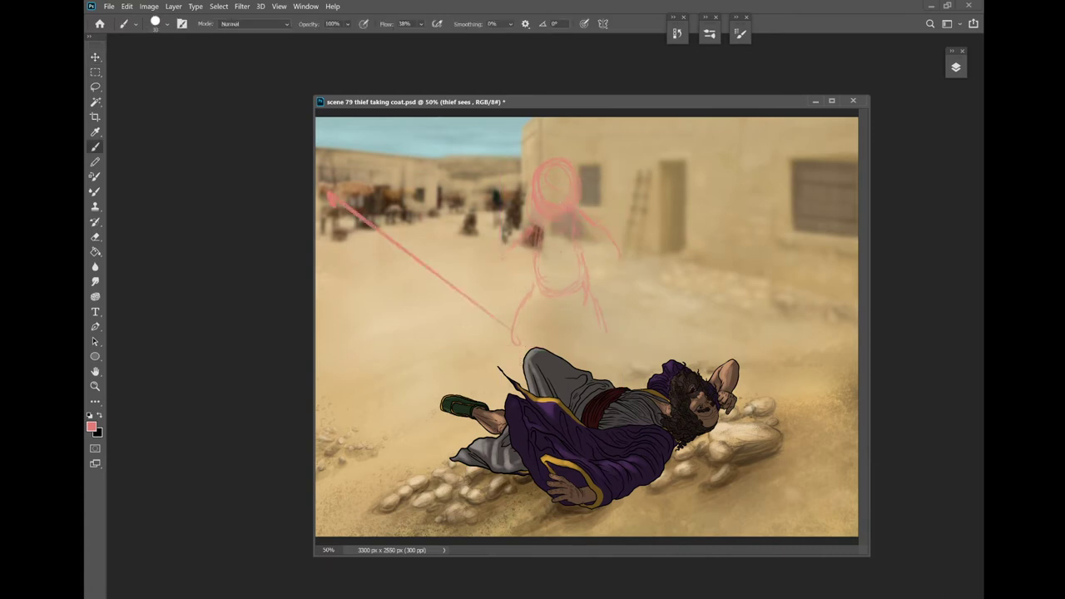
{"action": "key", "text": "ctrl+z"}
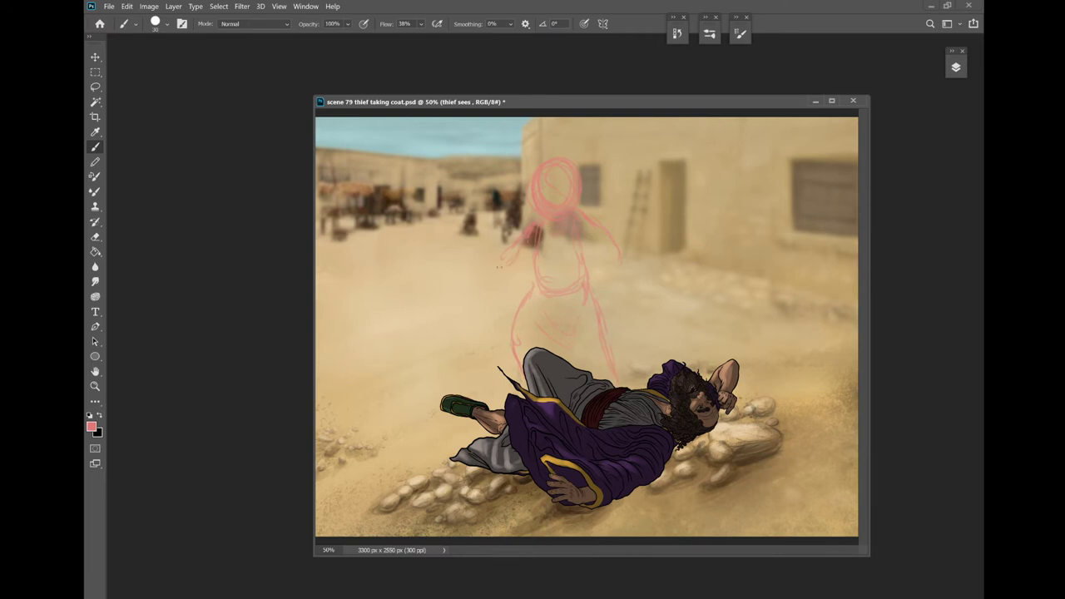
{"action": "left_click_drag", "start_coordinate": [478, 266], "coordinate": [489, 266]}
{"action": "left_click_drag", "start_coordinate": [479, 292], "coordinate": [489, 282]}
{"action": "left_click_drag", "start_coordinate": [500, 286], "coordinate": [512, 340]}
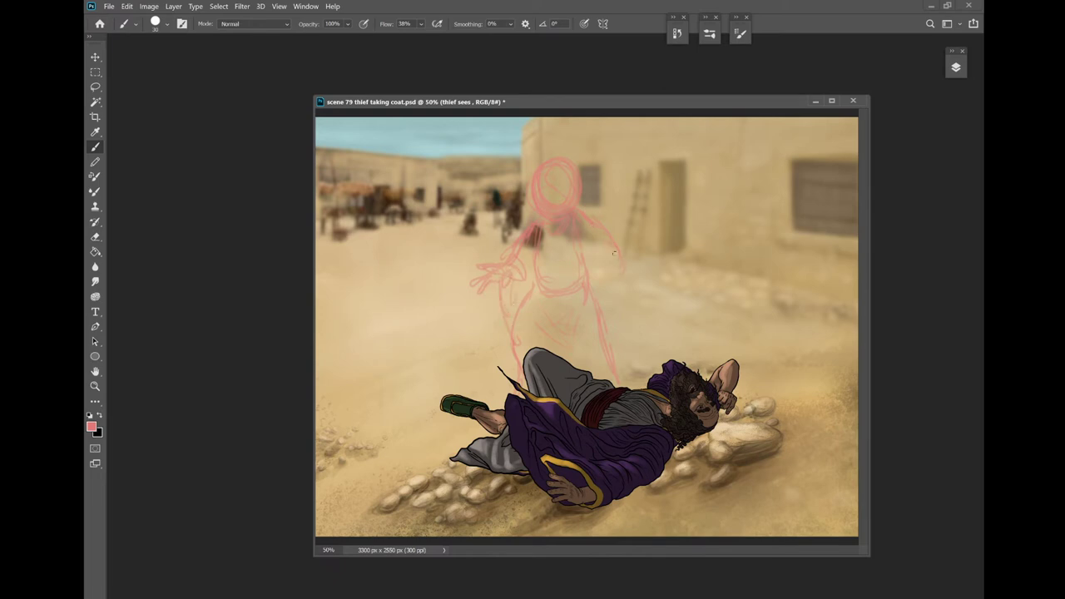
{"action": "left_click_drag", "start_coordinate": [602, 265], "coordinate": [609, 264]}
Add a new layer above the thief sees sketch and choose a darker red foreground colour
{"action": "left_click", "coordinate": [955, 67]}
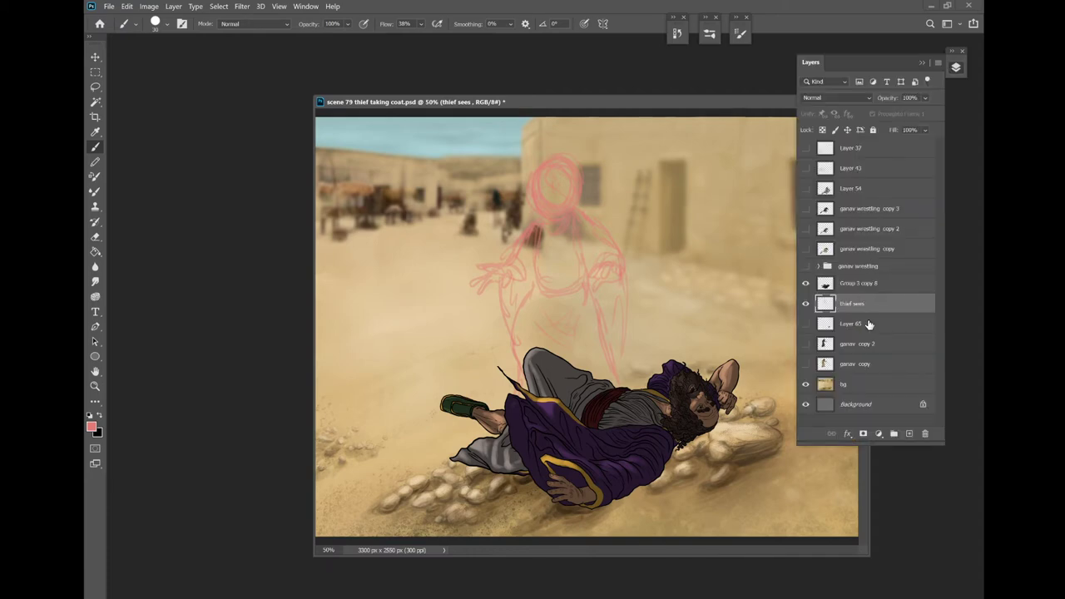
{"action": "left_click", "coordinate": [908, 433]}
{"action": "left_click", "coordinate": [920, 63]}
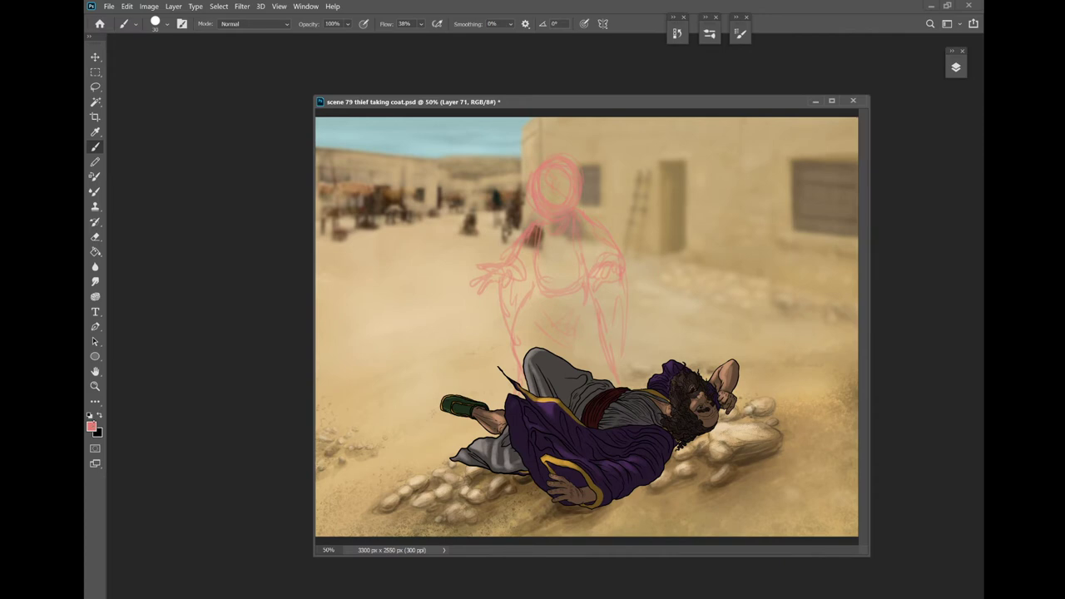
{"action": "left_click", "coordinate": [91, 426]}
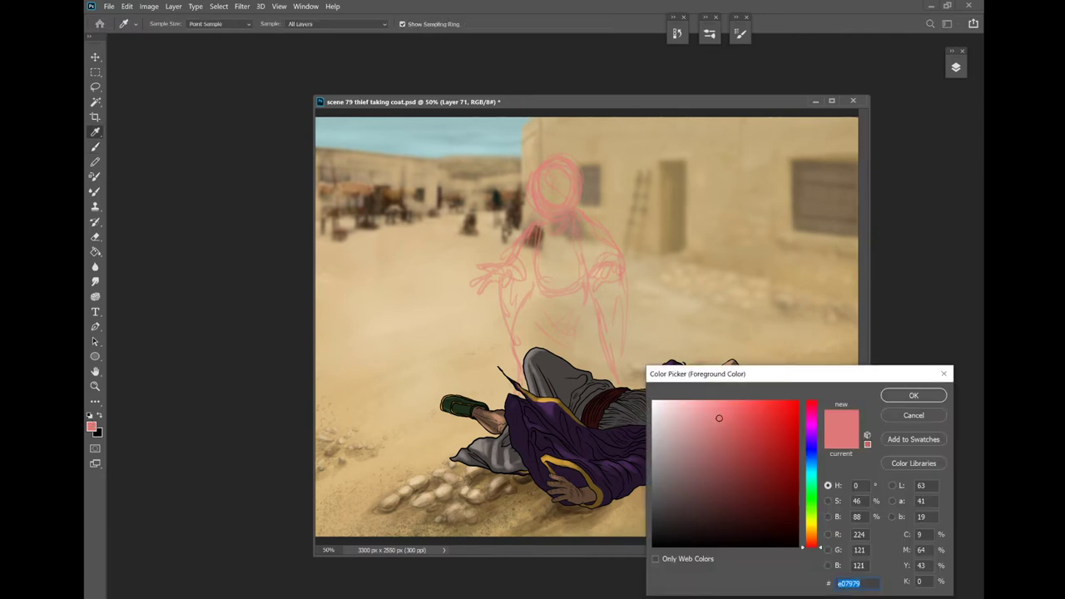
{"action": "left_click_drag", "start_coordinate": [737, 481], "coordinate": [740, 473]}
{"action": "left_click", "coordinate": [912, 395]}
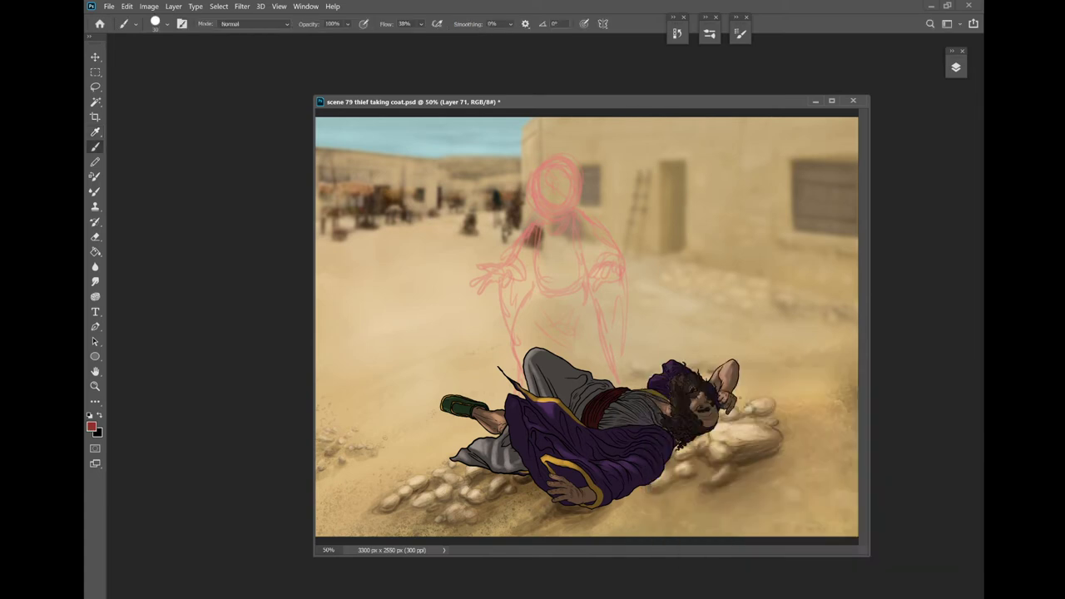
Swap the foreground and background colours and set the foreground to dark red 993838 for refining the figure's upper body
{"action": "scroll", "coordinate": [607, 323], "scroll_direction": "up", "scroll_amount": 3}
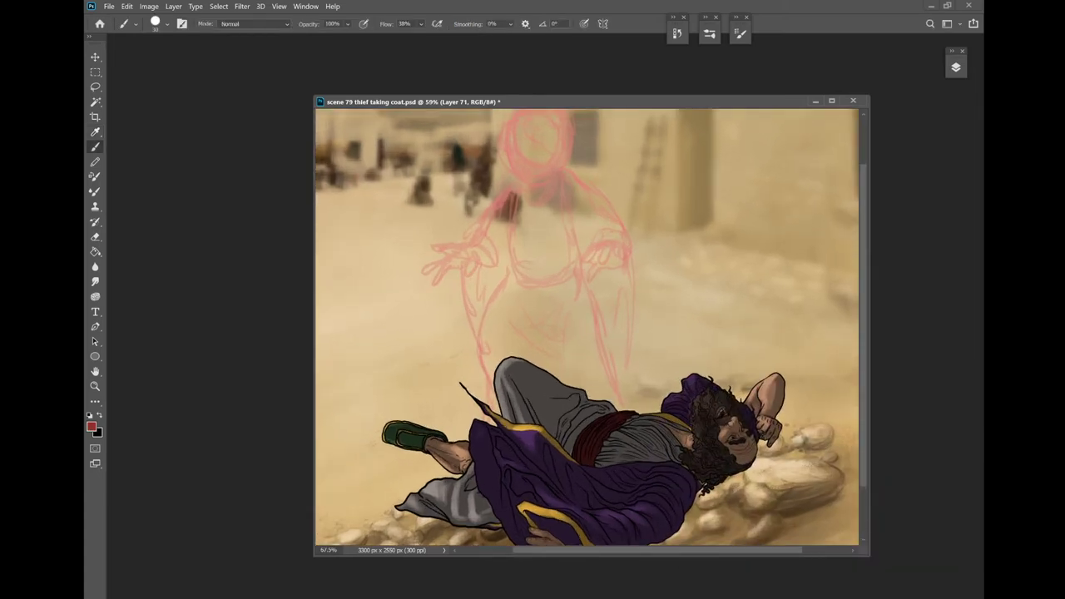
{"action": "scroll", "coordinate": [593, 325], "scroll_direction": "up", "scroll_amount": 4}
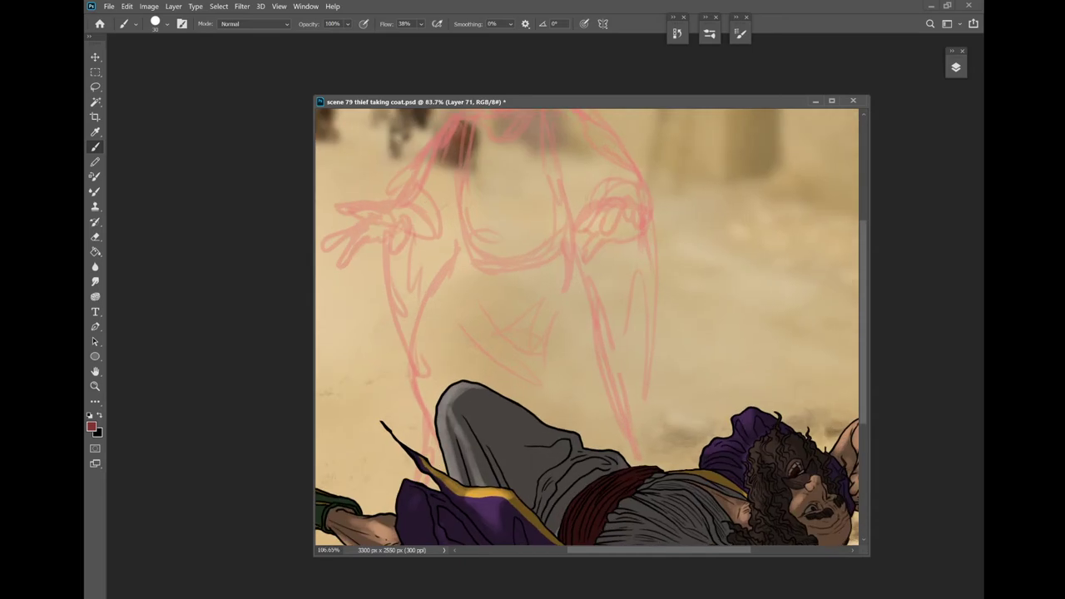
{"action": "left_click_drag", "start_coordinate": [565, 225], "coordinate": [624, 439]}
{"action": "scroll", "coordinate": [587, 324], "scroll_direction": "up", "scroll_amount": 3}
{"action": "scroll", "coordinate": [586, 324], "scroll_direction": "up", "scroll_amount": 1}
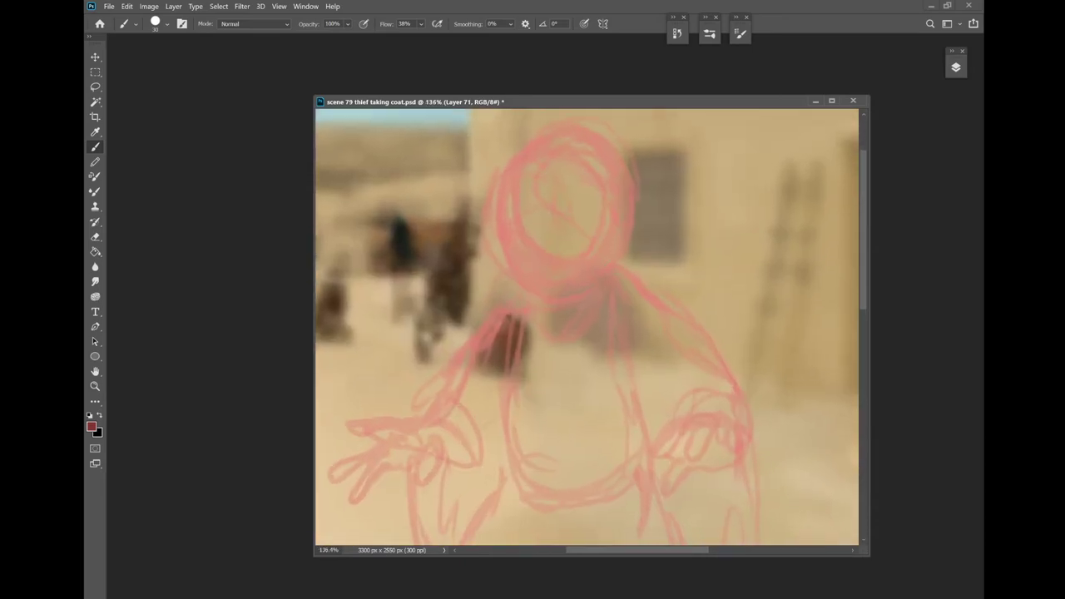
{"action": "key", "text": "x"}
{"action": "left_click", "coordinate": [91, 426]}
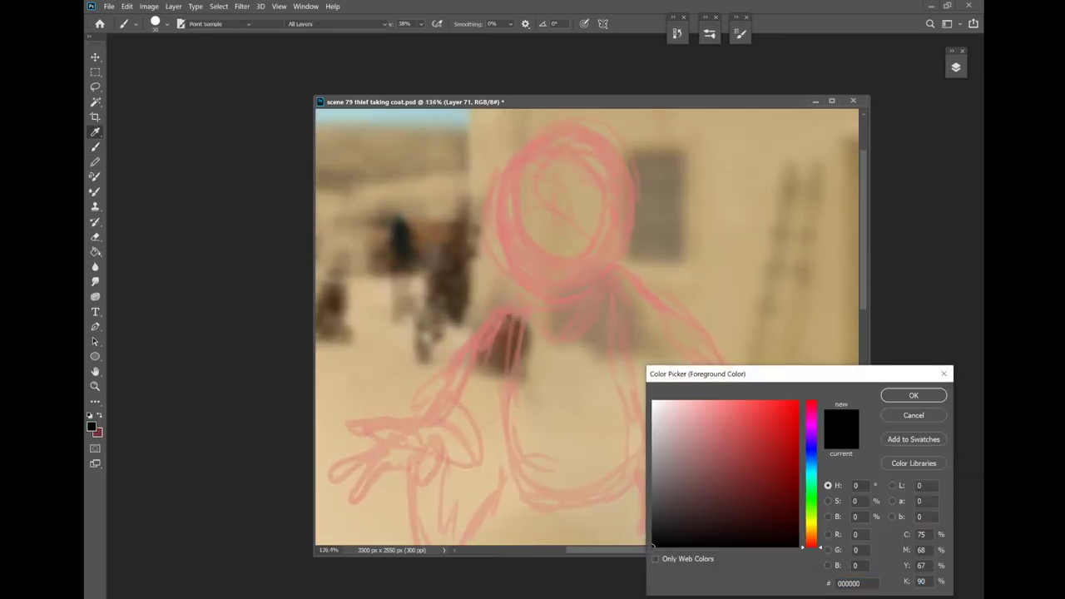
{"action": "left_click", "coordinate": [718, 433]}
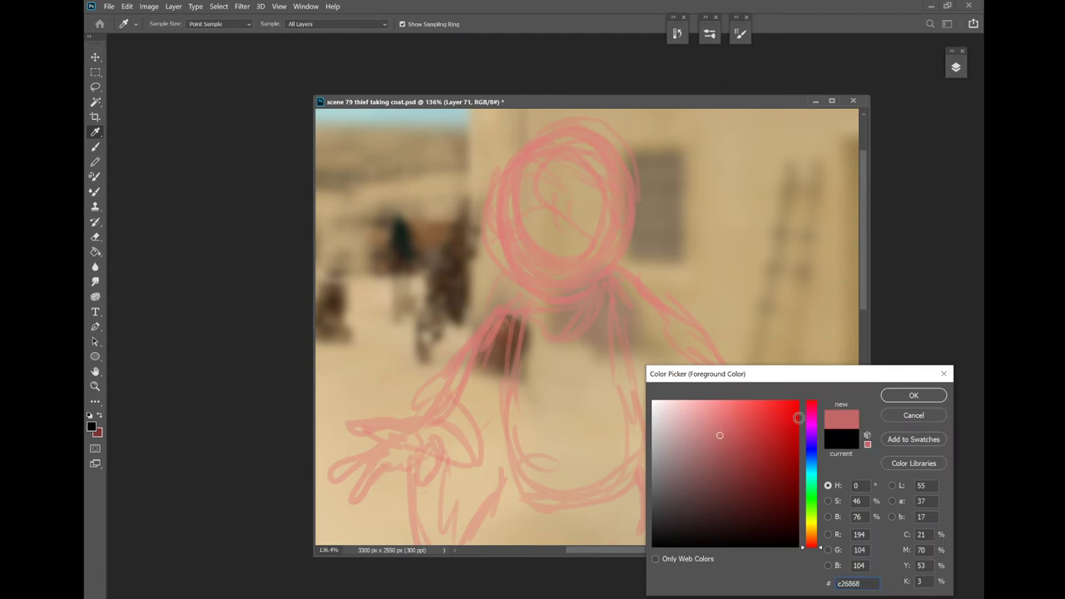
{"action": "left_click", "coordinate": [731, 449]}
{"action": "left_click", "coordinate": [745, 456]}
{"action": "left_click", "coordinate": [912, 395]}
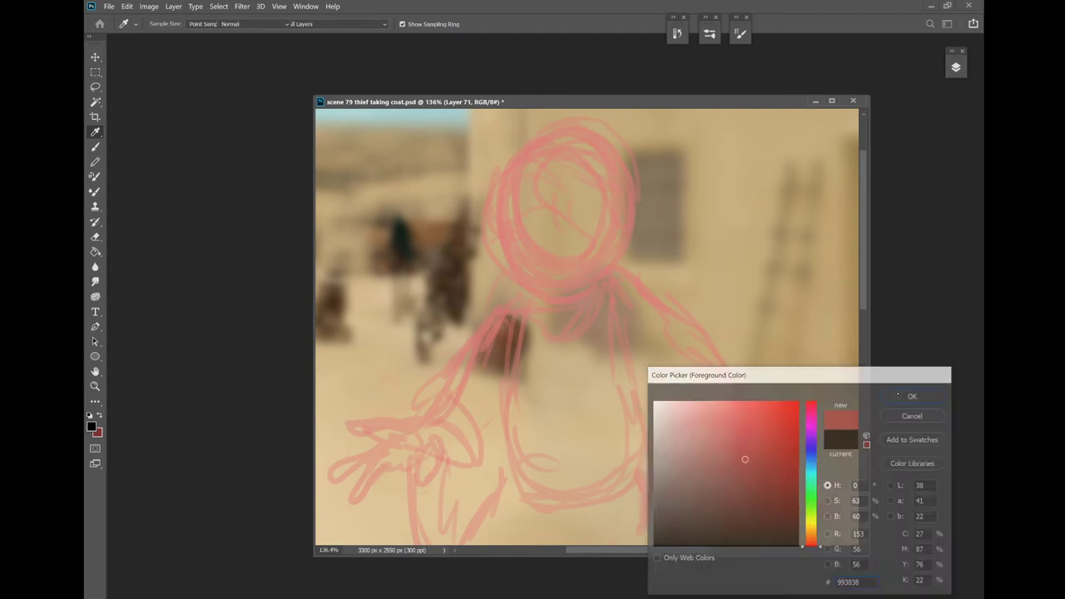
Move the document window aside and open the scene 78 thief attacking image from the theif folder as reference
{"action": "left_click_drag", "start_coordinate": [616, 101], "coordinate": [672, 100]}
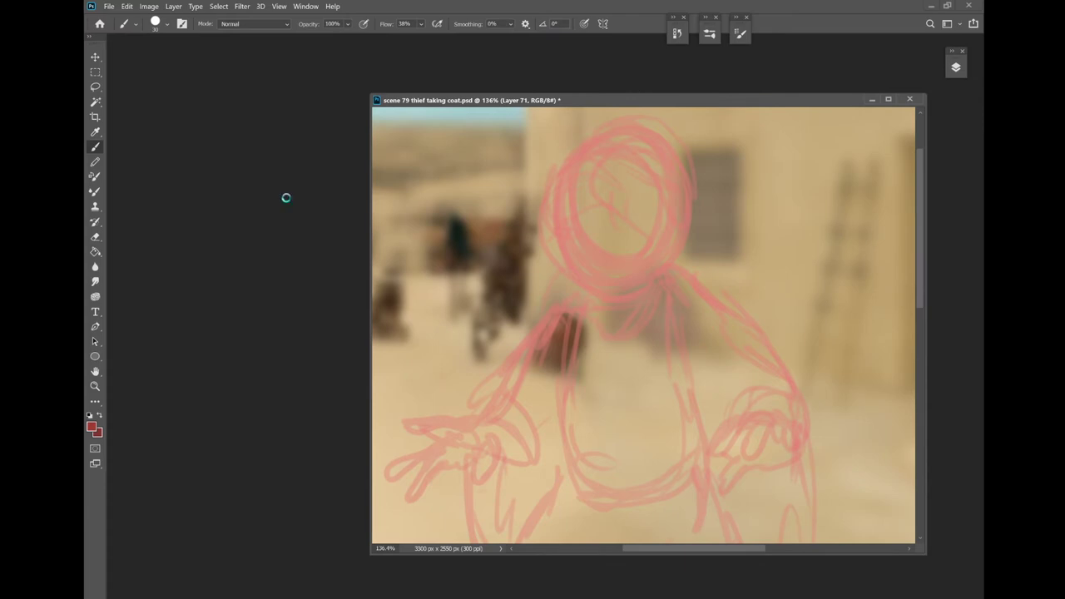
{"action": "key", "text": "ctrl+o"}
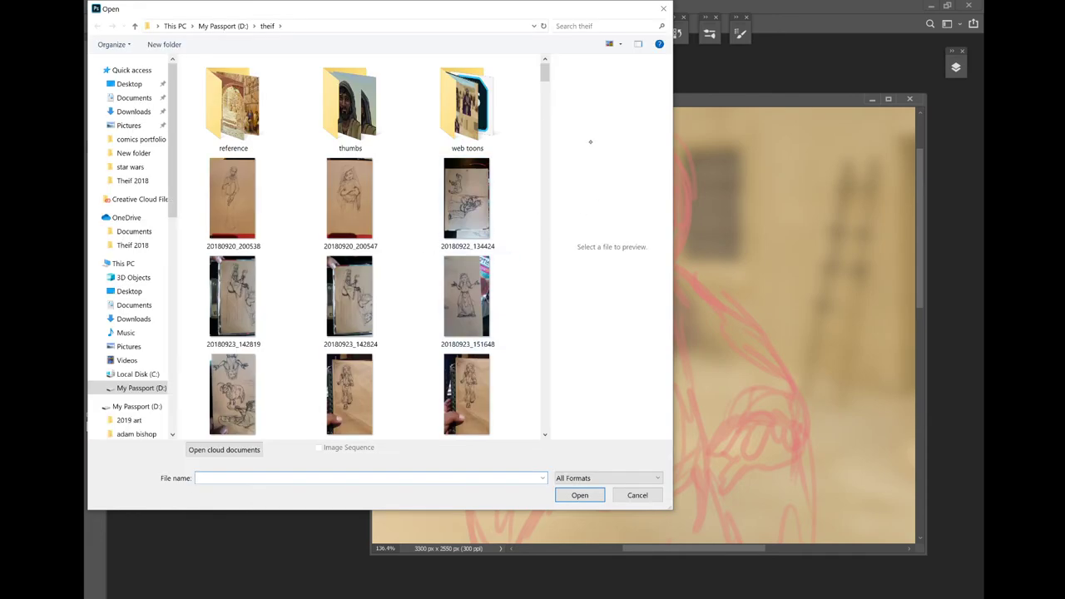
{"action": "left_click_drag", "start_coordinate": [545, 73], "coordinate": [548, 143]}
{"action": "scroll", "coordinate": [548, 143], "scroll_direction": "down", "scroll_amount": 15}
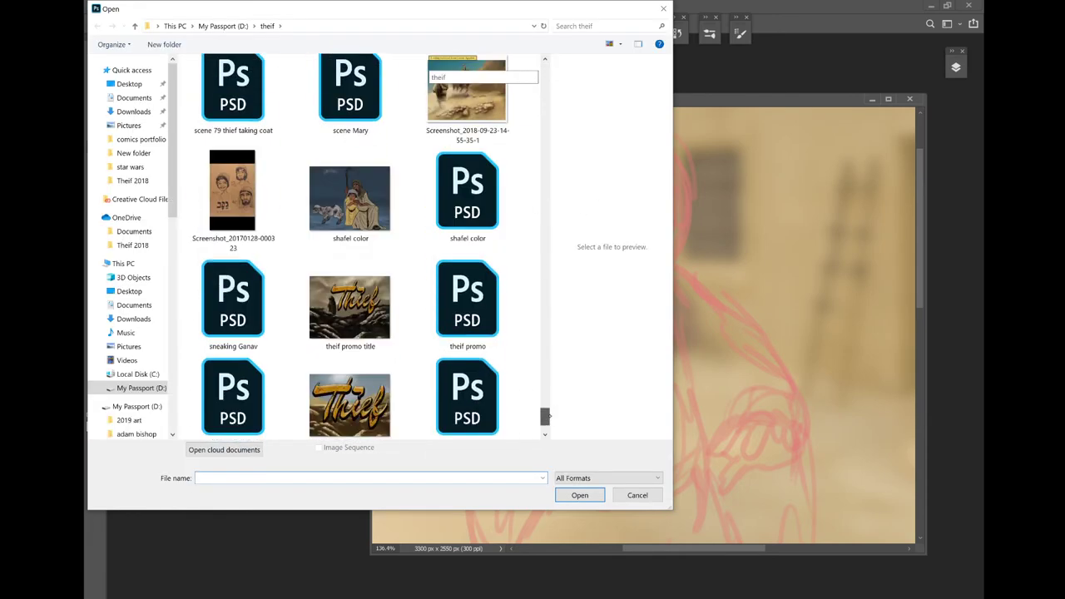
{"action": "scroll", "coordinate": [517, 395], "scroll_direction": "up", "scroll_amount": 5}
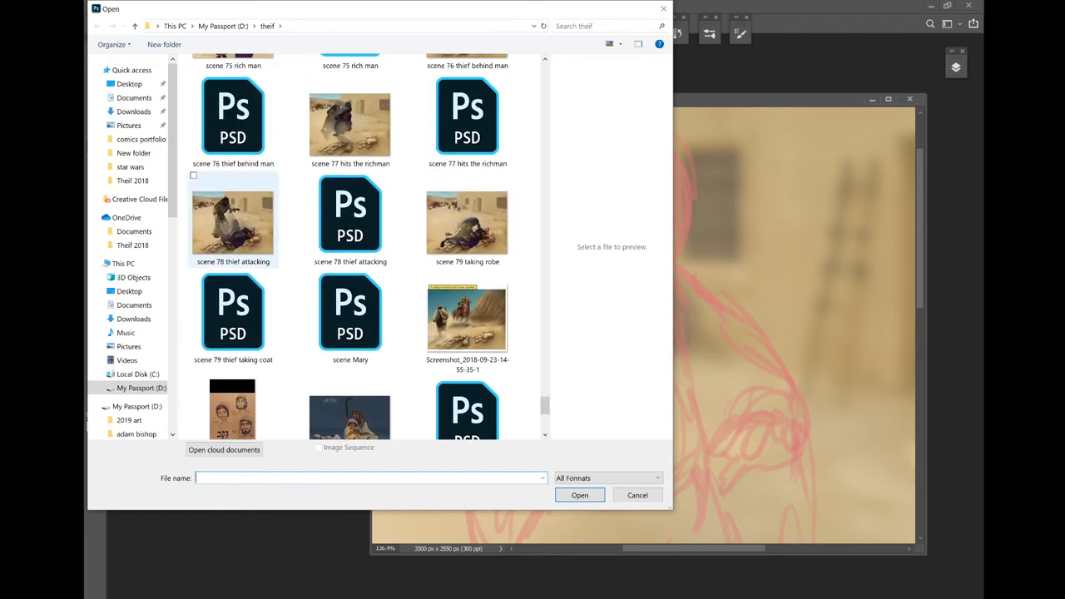
{"action": "key", "text": "Escape"}
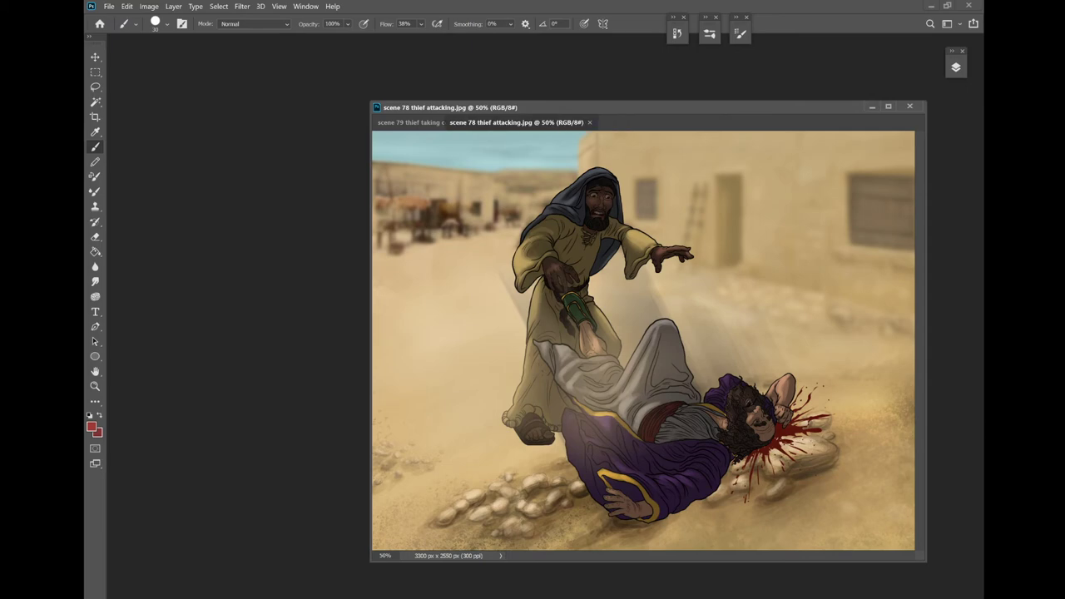
Detach the scene 78 reference image into its own window and narrow it to fit beside the scene 79 illustration
{"action": "left_click_drag", "start_coordinate": [641, 122], "coordinate": [204, 92]}
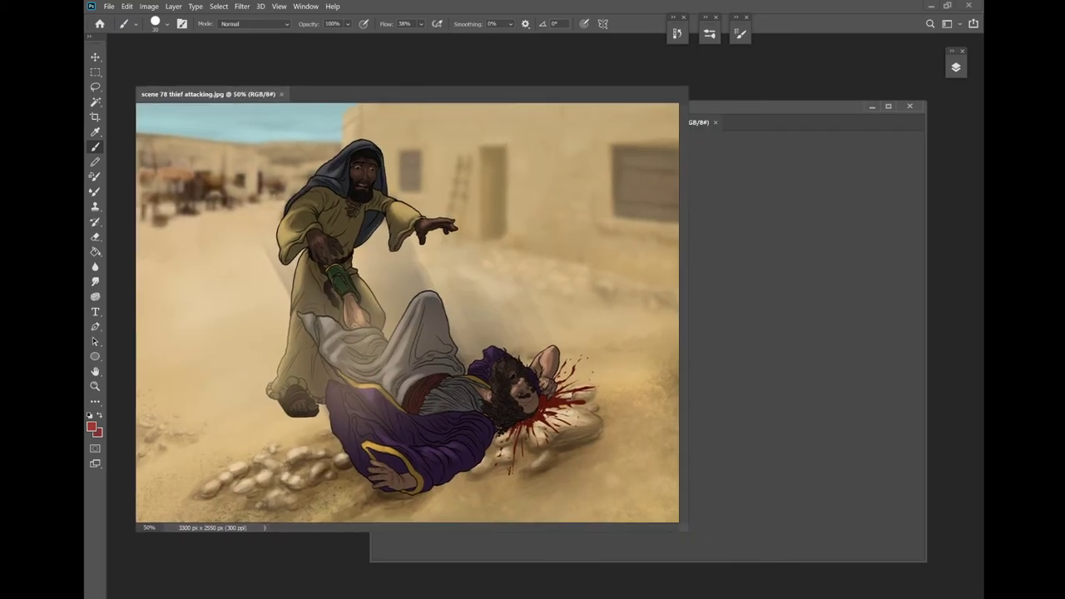
{"action": "left_click", "coordinate": [782, 108]}
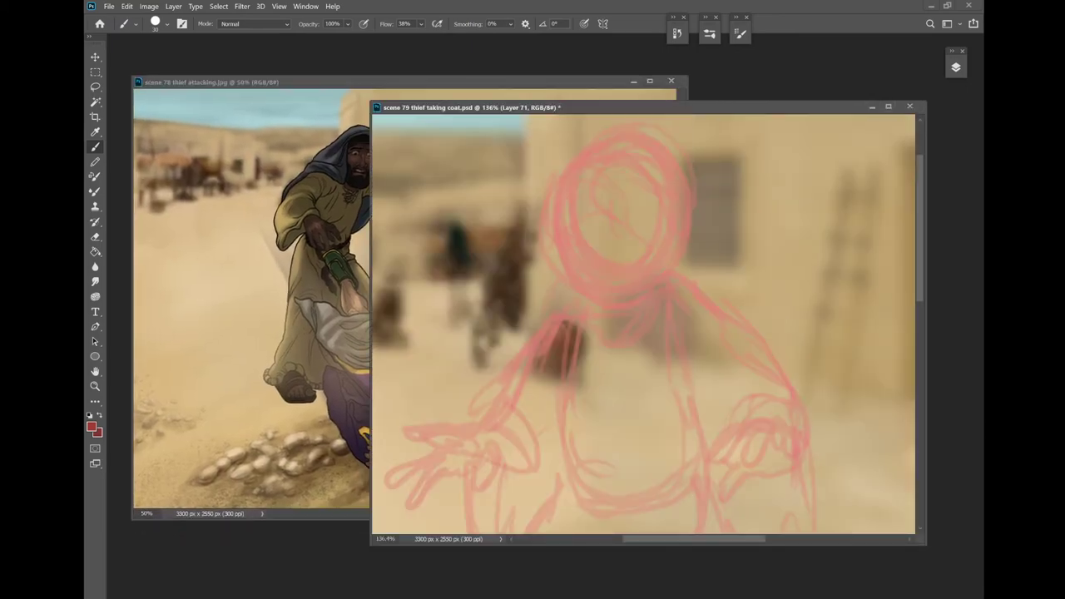
{"action": "left_click_drag", "start_coordinate": [513, 81], "coordinate": [496, 78]}
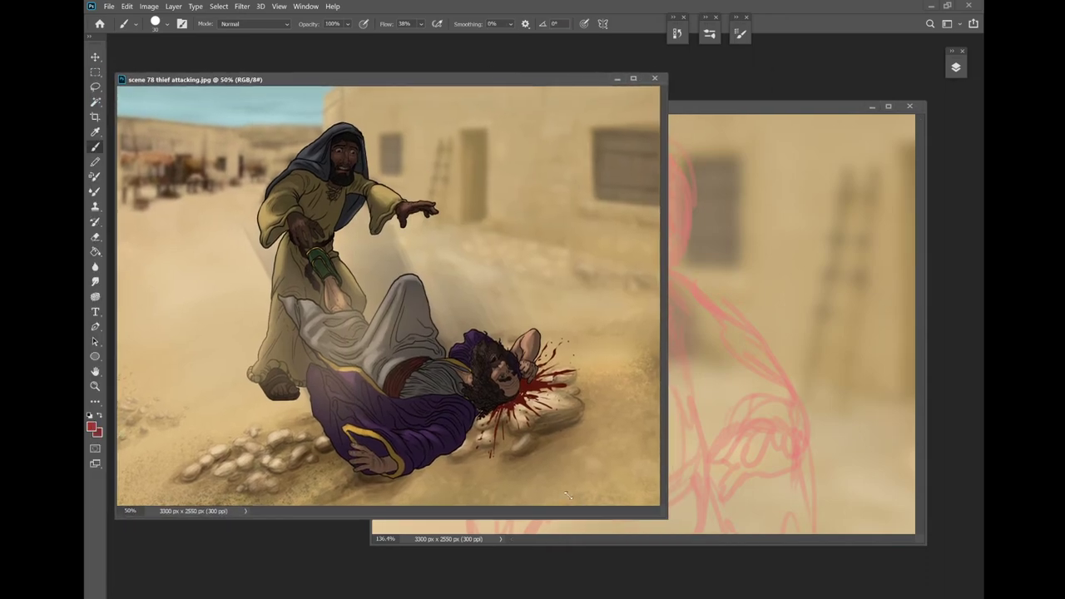
{"action": "mouse_move", "coordinate": [671, 512]}
{"action": "left_mouse_down"}
{"action": "mouse_move", "coordinate": [333, 522]}
{"action": "mouse_move", "coordinate": [343, 533]}
{"action": "left_mouse_up"}
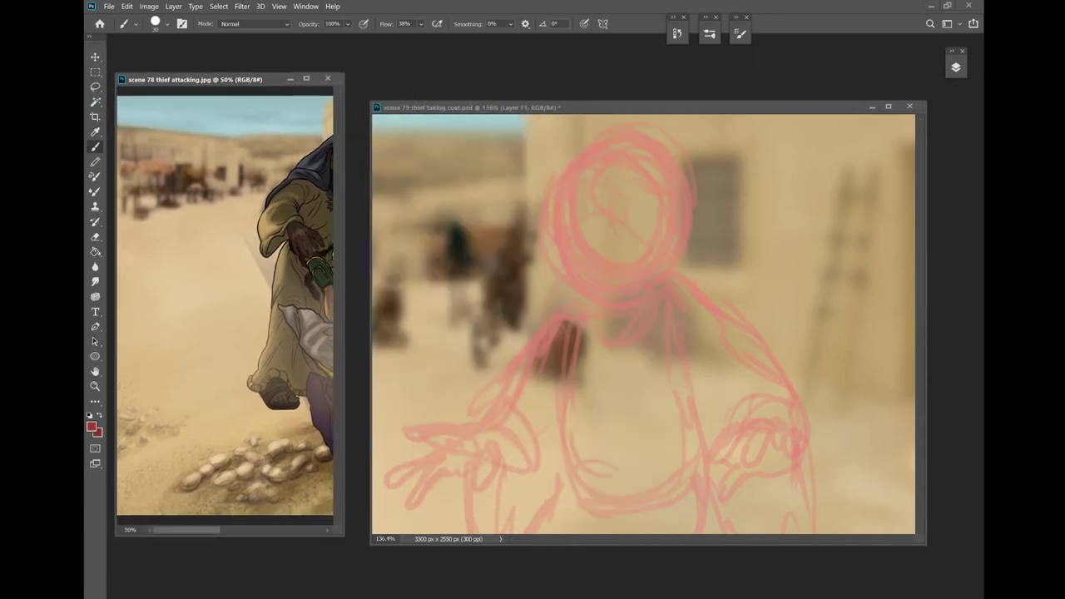
Frame the standing thief enlarged in the reference window and move the scene 79 window up beside it
{"action": "left_click_drag", "start_coordinate": [291, 224], "coordinate": [202, 236]}
{"action": "scroll", "coordinate": [256, 224], "scroll_direction": "up", "scroll_amount": 2}
{"action": "scroll", "coordinate": [224, 308], "scroll_direction": "up", "scroll_amount": 3}
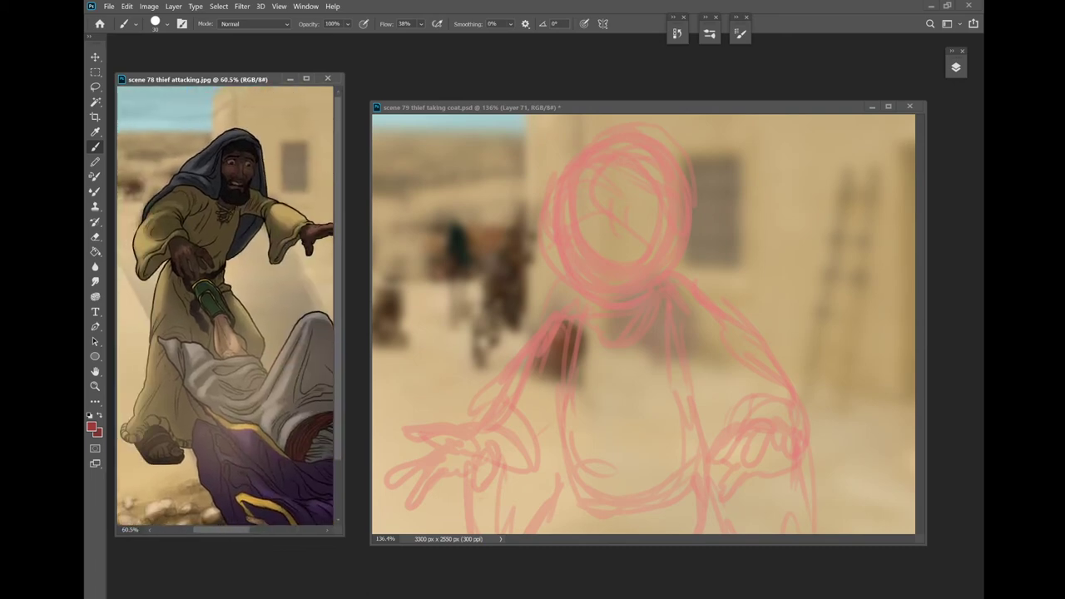
{"action": "left_click_drag", "start_coordinate": [216, 274], "coordinate": [237, 284]}
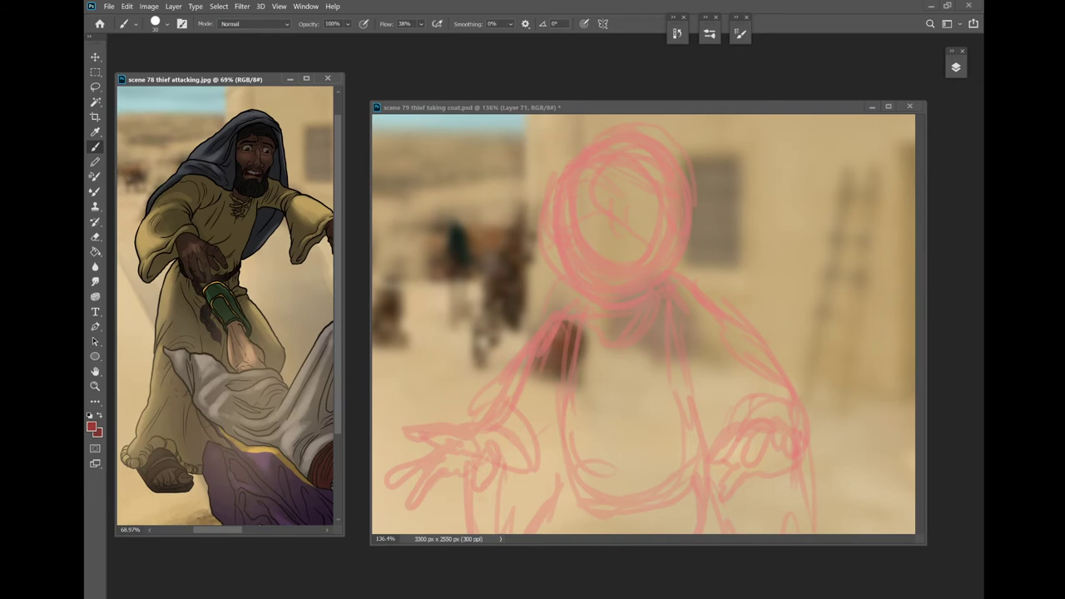
{"action": "left_click_drag", "start_coordinate": [677, 107], "coordinate": [666, 90]}
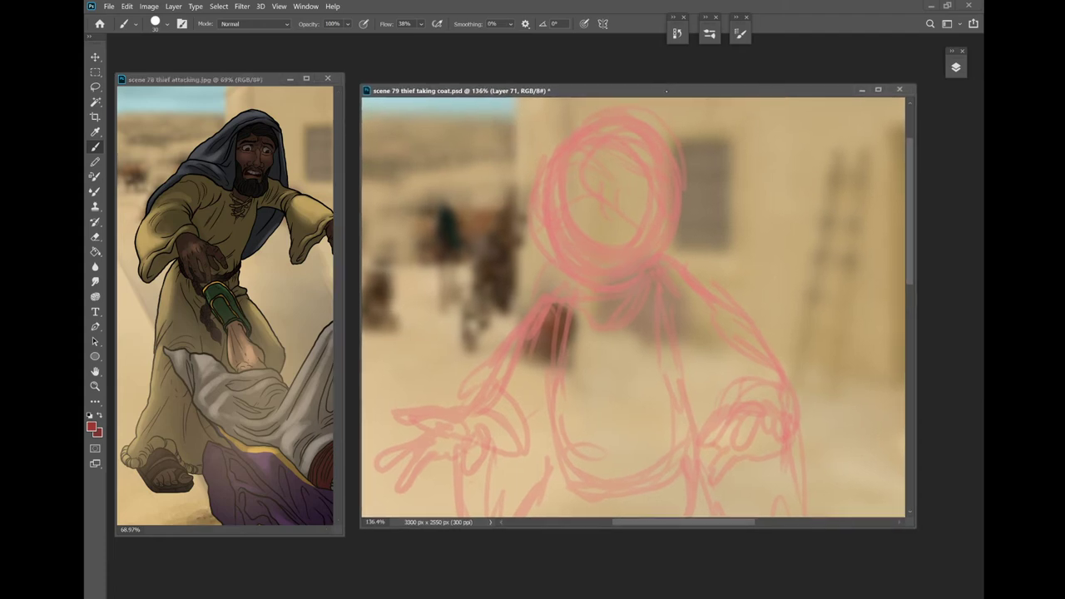
Reduce the brush size to 9 for the head details and toggle the thief sees layer's visibility to check the rough sketch
{"action": "scroll", "coordinate": [632, 308], "scroll_direction": "up", "scroll_amount": 4}
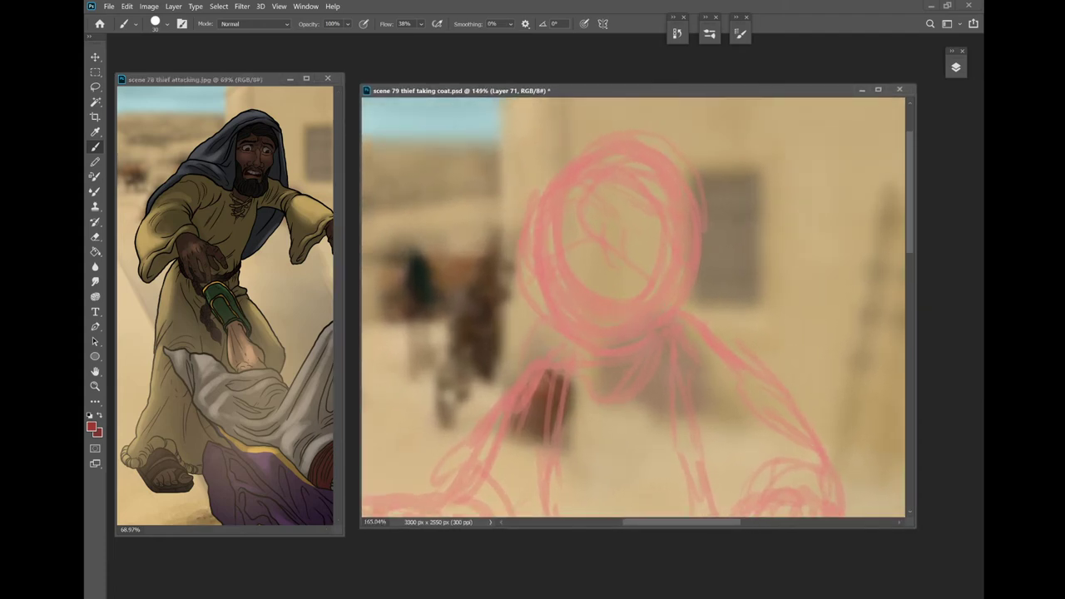
{"action": "left_click_drag", "start_coordinate": [632, 292], "coordinate": [628, 333]}
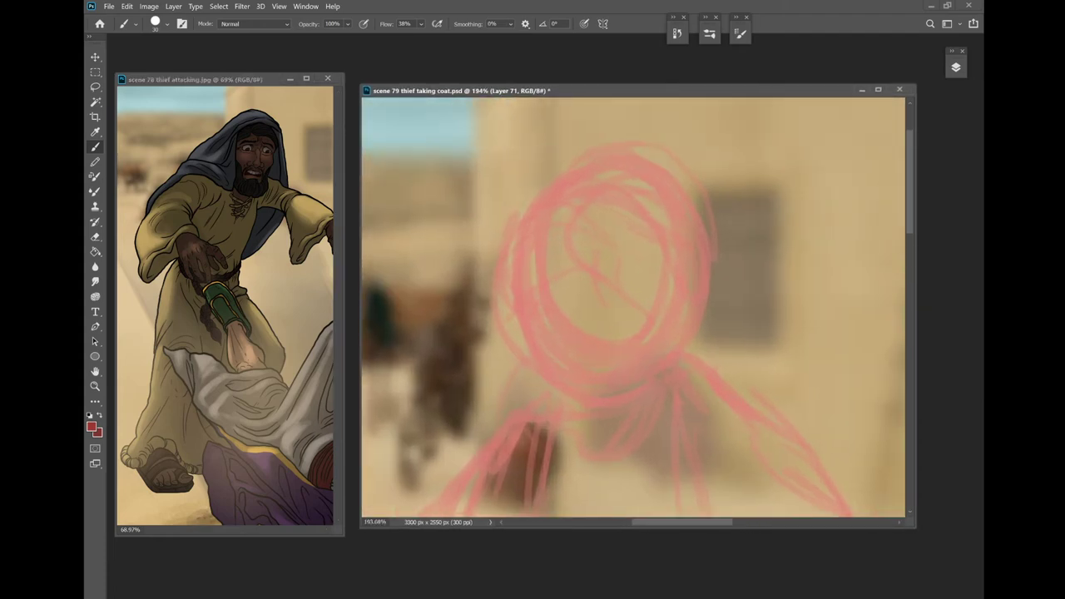
{"action": "key", "text": "bracketleft"}
{"action": "key", "text": "bracketleft"}
{"action": "key", "text": "bracketleft"}
{"action": "key", "text": "F7"}
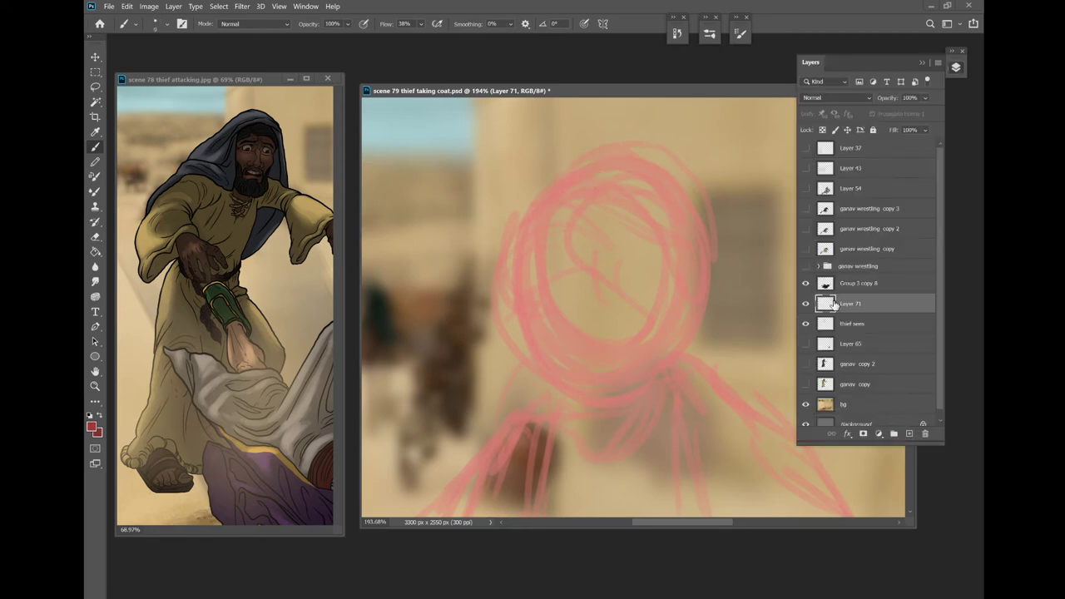
{"action": "left_click", "coordinate": [805, 323]}
{"action": "left_click", "coordinate": [805, 324]}
{"action": "key", "text": "F7"}
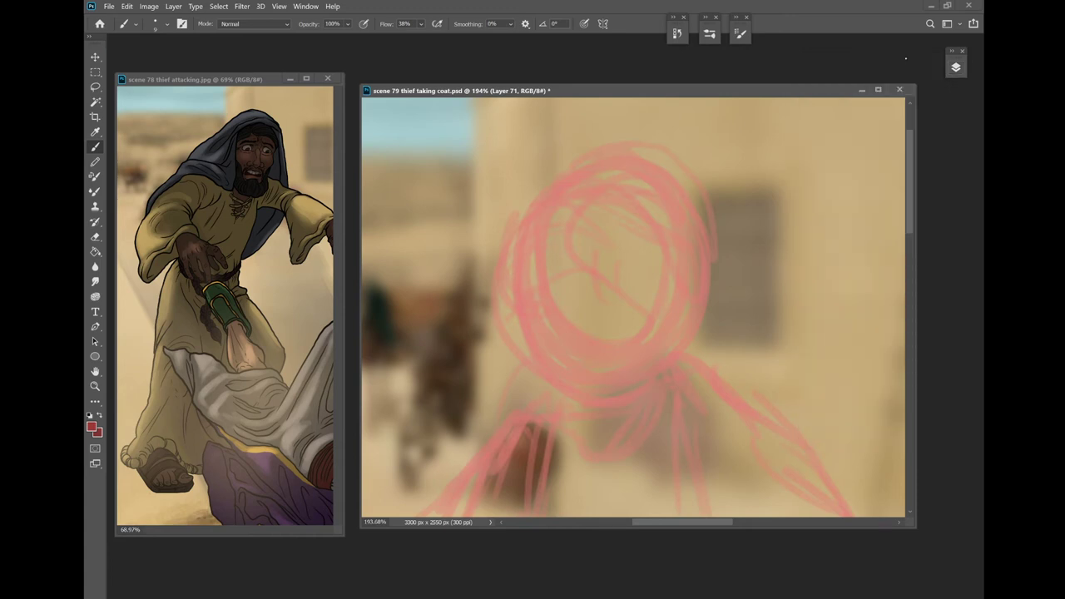
Sketch the headscarf's inner edge, the hair strands over the temple and the profile outline down to the bearded jaw
{"action": "mouse_move", "coordinate": [552, 177]}
{"action": "left_mouse_down"}
{"action": "mouse_move", "coordinate": [574, 179]}
{"action": "mouse_move", "coordinate": [665, 258]}
{"action": "mouse_move", "coordinate": [700, 370]}
{"action": "mouse_move", "coordinate": [651, 219]}
{"action": "left_mouse_up"}
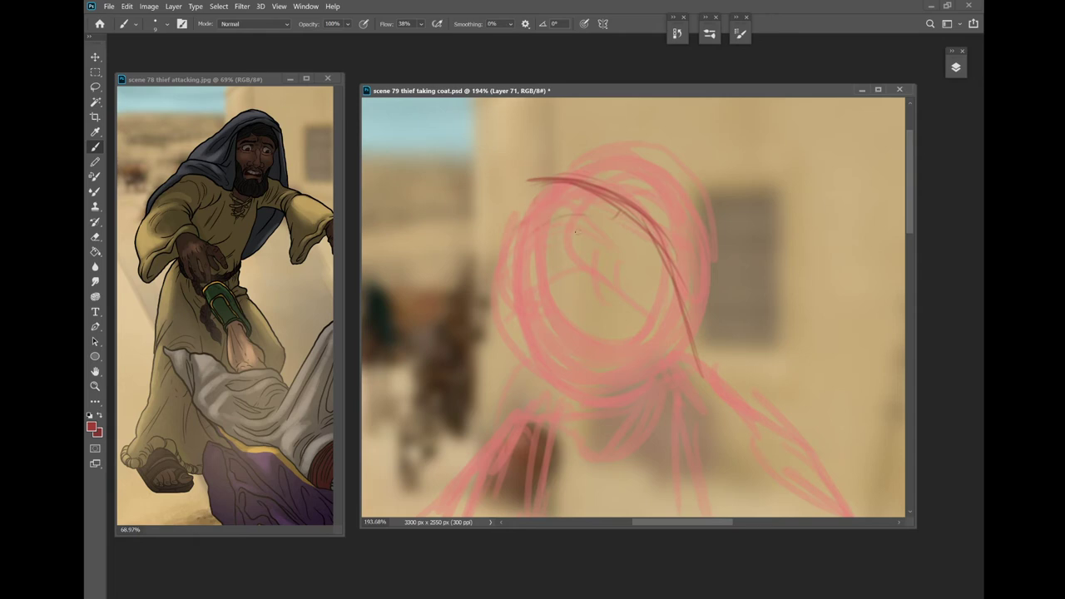
{"action": "mouse_move", "coordinate": [535, 202]}
{"action": "left_mouse_down"}
{"action": "mouse_move", "coordinate": [628, 264]}
{"action": "mouse_move", "coordinate": [612, 222]}
{"action": "mouse_move", "coordinate": [644, 288]}
{"action": "left_mouse_up"}
{"action": "left_click_drag", "start_coordinate": [634, 226], "coordinate": [647, 286]}
{"action": "left_click_drag", "start_coordinate": [637, 222], "coordinate": [651, 261]}
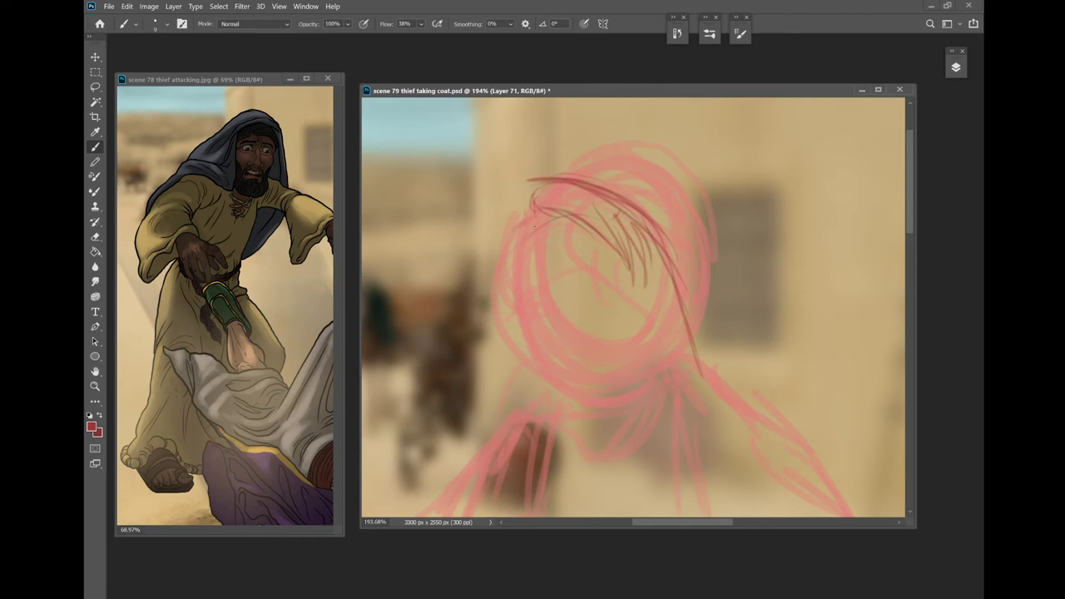
{"action": "left_click_drag", "start_coordinate": [539, 185], "coordinate": [521, 245]}
{"action": "mouse_move", "coordinate": [533, 203]}
{"action": "left_mouse_down"}
{"action": "mouse_move", "coordinate": [516, 271]}
{"action": "mouse_move", "coordinate": [526, 282]}
{"action": "mouse_move", "coordinate": [511, 303]}
{"action": "mouse_move", "coordinate": [531, 332]}
{"action": "mouse_move", "coordinate": [514, 407]}
{"action": "mouse_move", "coordinate": [565, 423]}
{"action": "mouse_move", "coordinate": [612, 412]}
{"action": "mouse_move", "coordinate": [643, 343]}
{"action": "mouse_move", "coordinate": [658, 250]}
{"action": "left_mouse_up"}
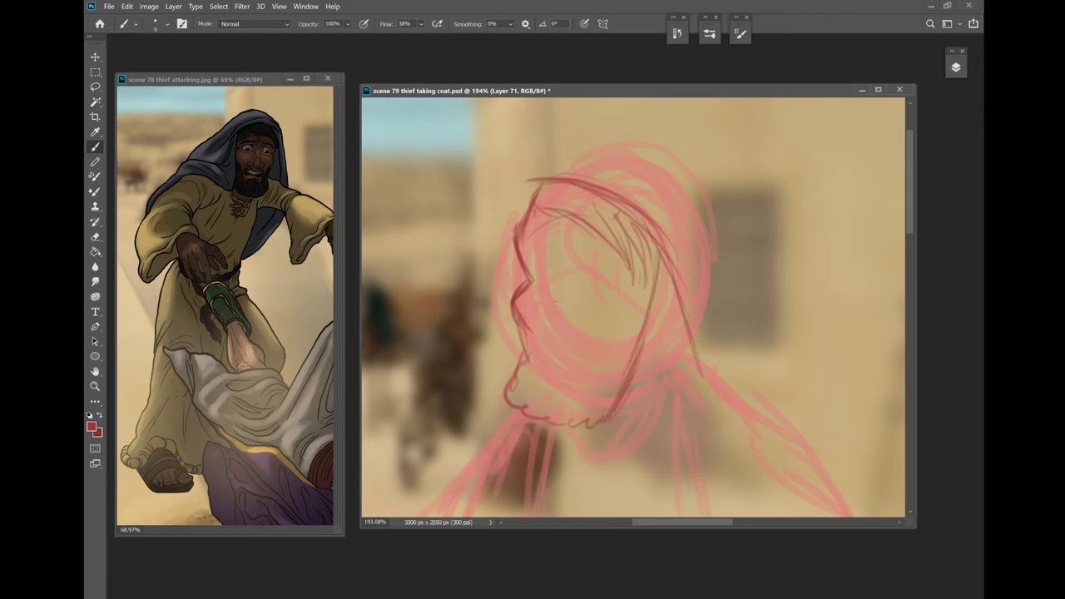
Sketch the brow, nose and wide-open eye inside the head's profile outline
{"action": "mouse_move", "coordinate": [520, 245]}
{"action": "left_mouse_down"}
{"action": "mouse_move", "coordinate": [564, 241]}
{"action": "mouse_move", "coordinate": [567, 255]}
{"action": "mouse_move", "coordinate": [515, 240]}
{"action": "mouse_move", "coordinate": [533, 271]}
{"action": "mouse_move", "coordinate": [526, 238]}
{"action": "mouse_move", "coordinate": [533, 272]}
{"action": "left_mouse_up"}
{"action": "mouse_move", "coordinate": [531, 266]}
{"action": "left_mouse_down"}
{"action": "mouse_move", "coordinate": [501, 308]}
{"action": "mouse_move", "coordinate": [514, 321]}
{"action": "mouse_move", "coordinate": [512, 302]}
{"action": "mouse_move", "coordinate": [516, 320]}
{"action": "mouse_move", "coordinate": [505, 312]}
{"action": "mouse_move", "coordinate": [537, 333]}
{"action": "mouse_move", "coordinate": [535, 301]}
{"action": "left_mouse_up"}
{"action": "mouse_move", "coordinate": [555, 248]}
{"action": "left_mouse_down"}
{"action": "mouse_move", "coordinate": [545, 273]}
{"action": "mouse_move", "coordinate": [582, 262]}
{"action": "mouse_move", "coordinate": [596, 288]}
{"action": "mouse_move", "coordinate": [571, 279]}
{"action": "mouse_move", "coordinate": [563, 289]}
{"action": "mouse_move", "coordinate": [591, 268]}
{"action": "mouse_move", "coordinate": [572, 293]}
{"action": "mouse_move", "coordinate": [585, 296]}
{"action": "left_mouse_up"}
{"action": "left_click_drag", "start_coordinate": [585, 289], "coordinate": [592, 294]}
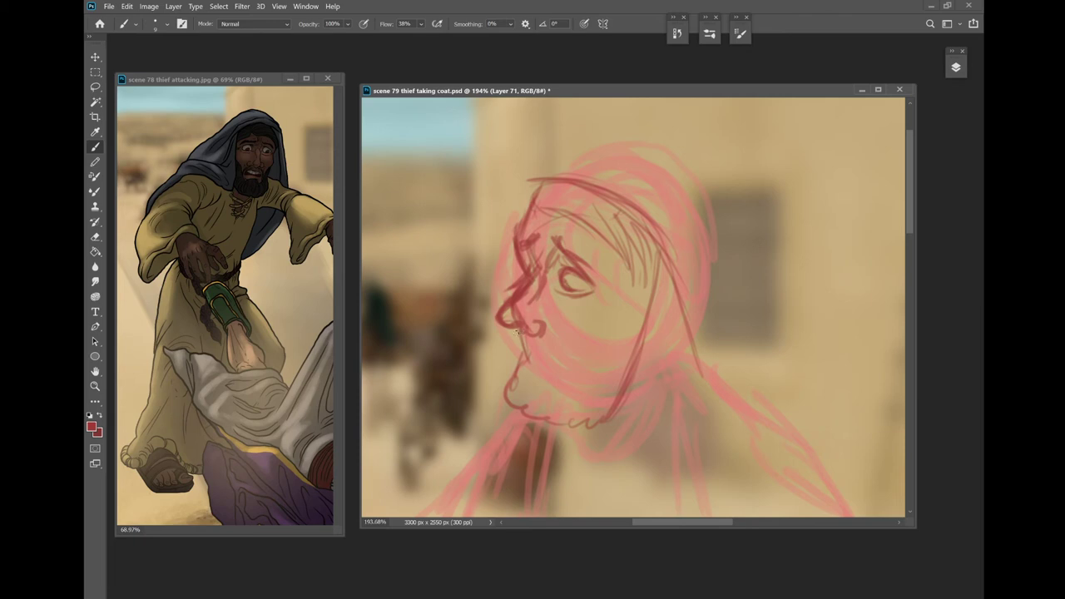
Undo the first mouth stroke, then sketch the open mouth, curly beard, cheek line and sideburn in front of the ear
{"action": "mouse_move", "coordinate": [517, 331]}
{"action": "left_mouse_down"}
{"action": "mouse_move", "coordinate": [514, 348]}
{"action": "mouse_move", "coordinate": [529, 344]}
{"action": "mouse_move", "coordinate": [536, 375]}
{"action": "mouse_move", "coordinate": [518, 377]}
{"action": "mouse_move", "coordinate": [535, 374]}
{"action": "mouse_move", "coordinate": [521, 370]}
{"action": "mouse_move", "coordinate": [530, 386]}
{"action": "left_mouse_up"}
{"action": "key", "text": "ctrl+z"}
{"action": "mouse_move", "coordinate": [542, 343]}
{"action": "left_mouse_down"}
{"action": "mouse_move", "coordinate": [548, 372]}
{"action": "mouse_move", "coordinate": [493, 414]}
{"action": "mouse_move", "coordinate": [516, 428]}
{"action": "mouse_move", "coordinate": [495, 430]}
{"action": "mouse_move", "coordinate": [526, 434]}
{"action": "left_mouse_up"}
{"action": "left_click_drag", "start_coordinate": [548, 429], "coordinate": [569, 431]}
{"action": "mouse_move", "coordinate": [521, 391]}
{"action": "left_mouse_down"}
{"action": "mouse_move", "coordinate": [597, 413]}
{"action": "mouse_move", "coordinate": [599, 381]}
{"action": "left_mouse_up"}
{"action": "left_click_drag", "start_coordinate": [554, 312], "coordinate": [586, 330]}
{"action": "mouse_move", "coordinate": [632, 299]}
{"action": "left_mouse_down"}
{"action": "mouse_move", "coordinate": [600, 325]}
{"action": "mouse_move", "coordinate": [599, 370]}
{"action": "left_mouse_up"}
{"action": "mouse_move", "coordinate": [611, 408]}
{"action": "left_mouse_down"}
{"action": "mouse_move", "coordinate": [597, 417]}
{"action": "mouse_move", "coordinate": [624, 293]}
{"action": "mouse_move", "coordinate": [649, 328]}
{"action": "left_mouse_up"}
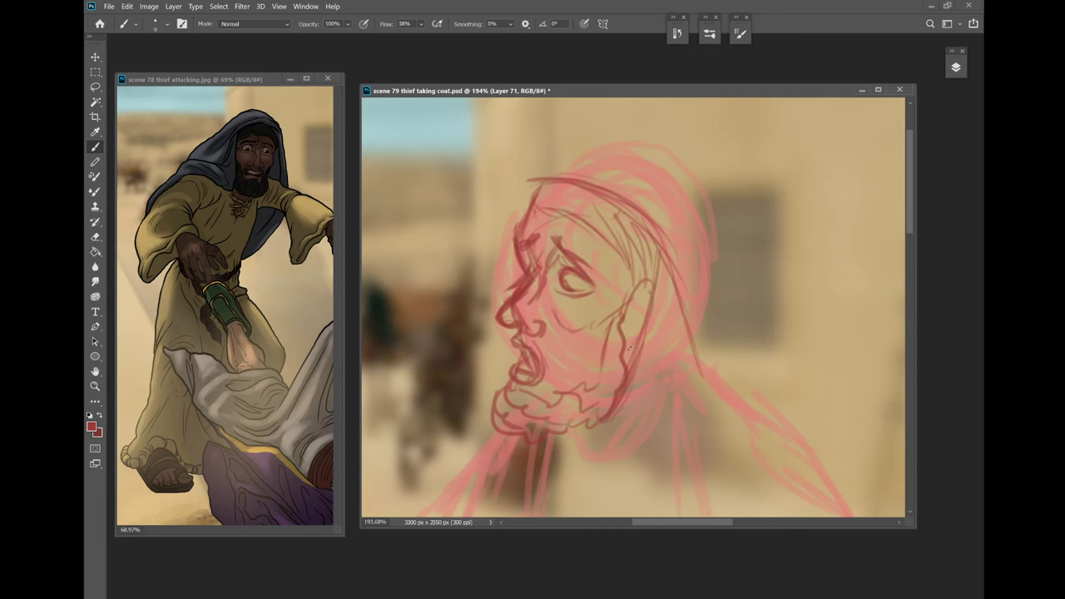
Sketch the headscarf's outer contour over the head and its folds draping down both sides onto the shoulders
{"action": "left_click_drag", "start_coordinate": [531, 175], "coordinate": [517, 216]}
{"action": "mouse_move", "coordinate": [526, 165]}
{"action": "left_mouse_down"}
{"action": "mouse_move", "coordinate": [623, 145]}
{"action": "mouse_move", "coordinate": [688, 191]}
{"action": "mouse_move", "coordinate": [757, 313]}
{"action": "left_mouse_up"}
{"action": "scroll", "coordinate": [624, 263], "scroll_direction": "down", "scroll_amount": 4}
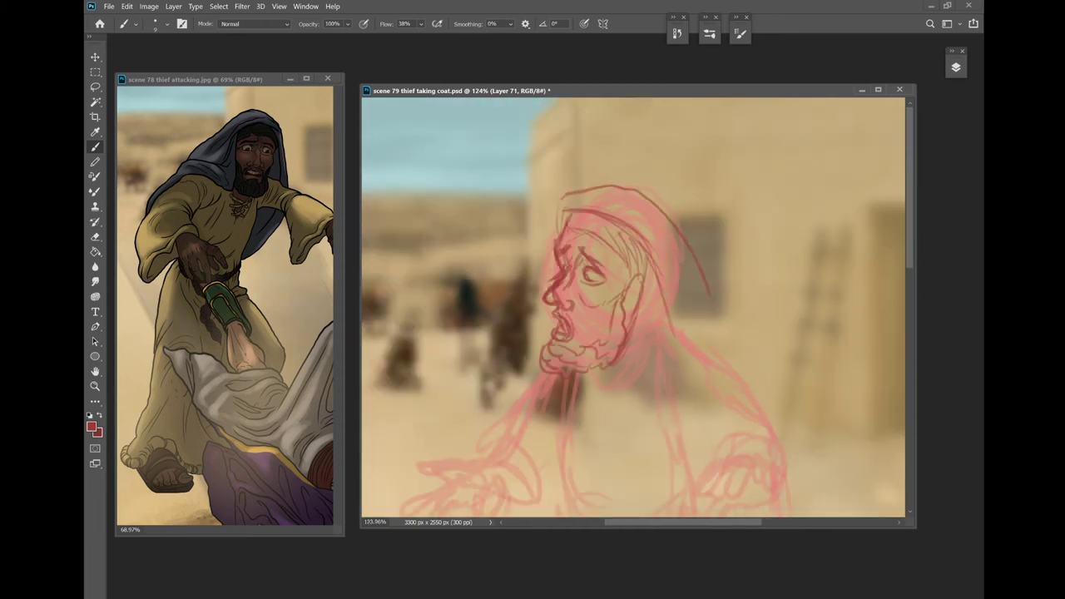
{"action": "scroll", "coordinate": [633, 308], "scroll_direction": "down", "scroll_amount": 2}
{"action": "mouse_move", "coordinate": [557, 142]}
{"action": "left_mouse_down"}
{"action": "mouse_move", "coordinate": [515, 240]}
{"action": "mouse_move", "coordinate": [521, 347]}
{"action": "left_mouse_up"}
{"action": "mouse_move", "coordinate": [547, 195]}
{"action": "left_mouse_down"}
{"action": "mouse_move", "coordinate": [511, 305]}
{"action": "mouse_move", "coordinate": [515, 344]}
{"action": "left_mouse_up"}
{"action": "left_click_drag", "start_coordinate": [534, 243], "coordinate": [527, 291]}
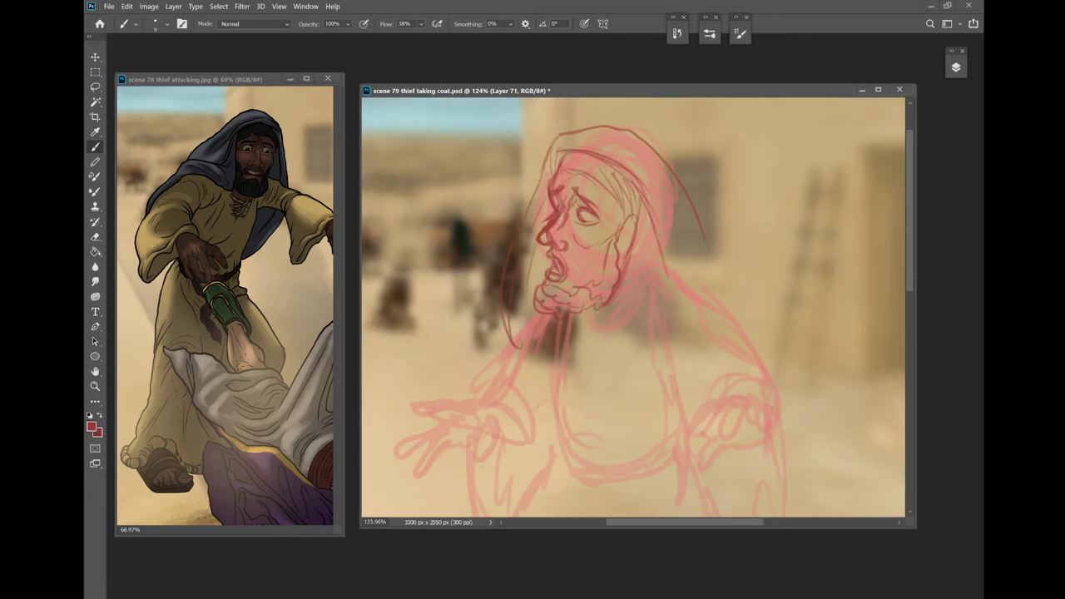
{"action": "left_click_drag", "start_coordinate": [663, 263], "coordinate": [724, 309]}
{"action": "left_click_drag", "start_coordinate": [671, 208], "coordinate": [730, 312]}
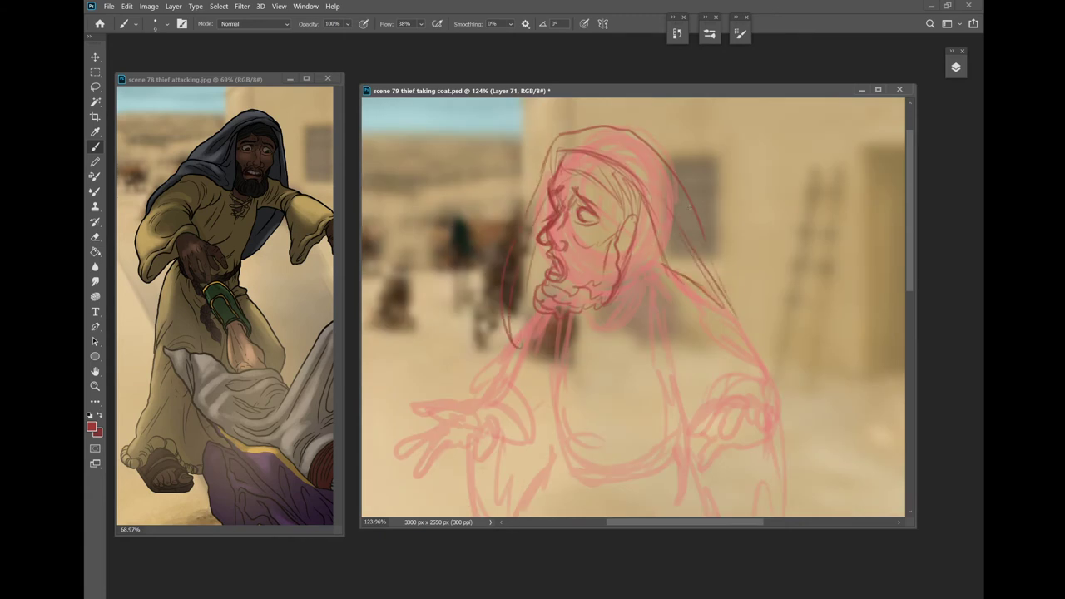
{"action": "left_click_drag", "start_coordinate": [706, 231], "coordinate": [752, 318]}
Sketch the tunic's V-shaped neckline with crossed lacing below the beard
{"action": "left_click_drag", "start_coordinate": [588, 311], "coordinate": [612, 359]}
{"action": "left_click_drag", "start_coordinate": [655, 277], "coordinate": [606, 384]}
{"action": "mouse_move", "coordinate": [586, 303]}
{"action": "left_mouse_down"}
{"action": "mouse_move", "coordinate": [605, 384]}
{"action": "mouse_move", "coordinate": [608, 363]}
{"action": "mouse_move", "coordinate": [624, 367]}
{"action": "mouse_move", "coordinate": [596, 367]}
{"action": "mouse_move", "coordinate": [618, 347]}
{"action": "mouse_move", "coordinate": [596, 325]}
{"action": "left_mouse_up"}
{"action": "mouse_move", "coordinate": [589, 326]}
{"action": "left_mouse_down"}
{"action": "mouse_move", "coordinate": [621, 347]}
{"action": "mouse_move", "coordinate": [589, 346]}
{"action": "left_mouse_up"}
{"action": "left_click_drag", "start_coordinate": [607, 324], "coordinate": [621, 338]}
{"action": "scroll", "coordinate": [637, 307], "scroll_direction": "down", "scroll_amount": 2}
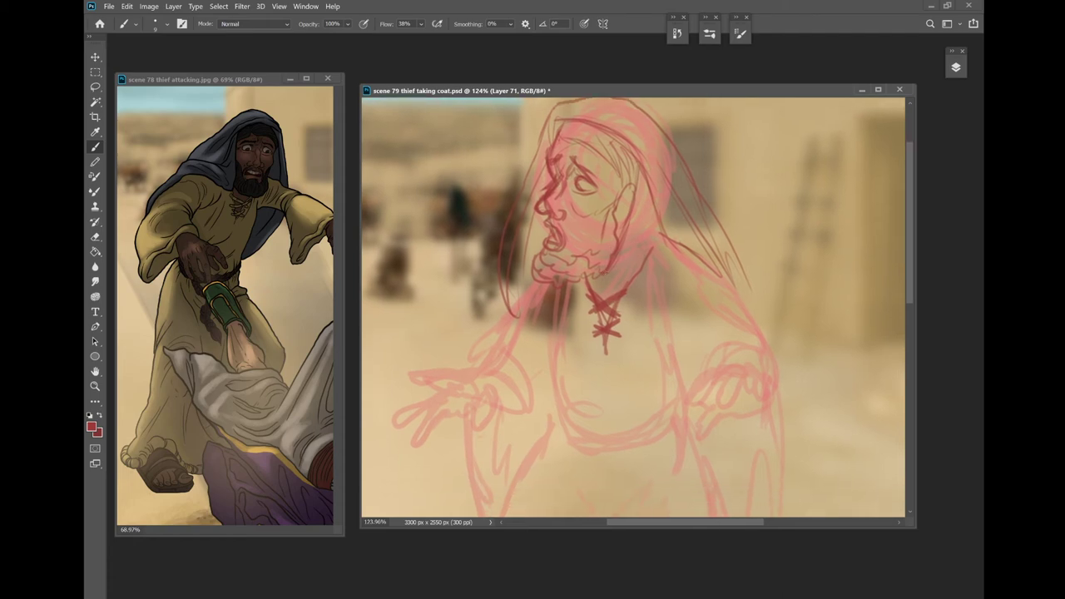
{"action": "left_click_drag", "start_coordinate": [386, 155], "coordinate": [532, 225]}
{"action": "left_click_drag", "start_coordinate": [634, 196], "coordinate": [637, 233]}
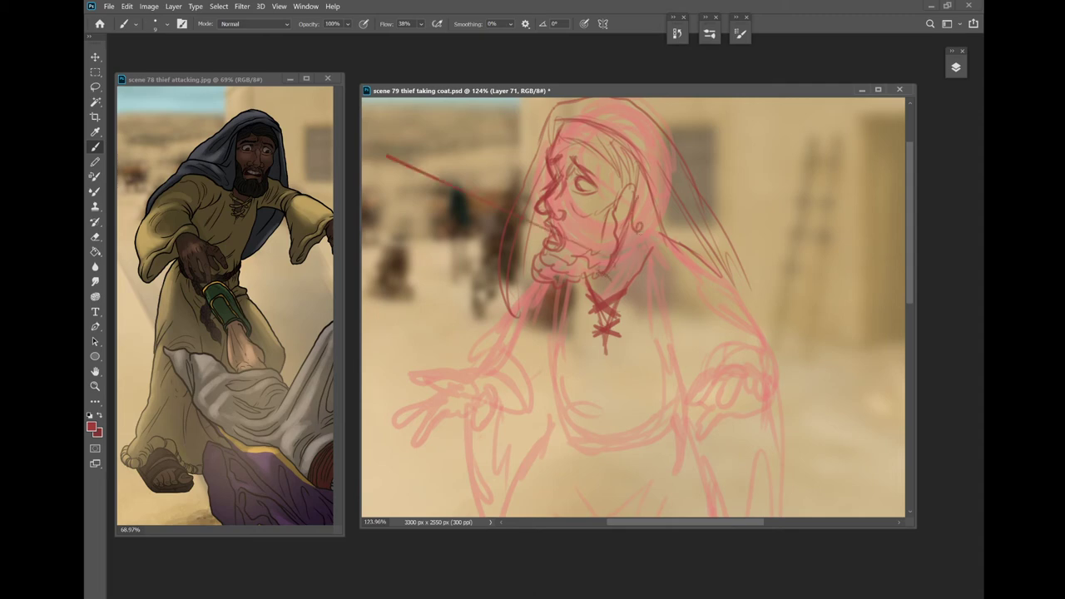
{"action": "key", "text": "ctrl+z"}
{"action": "key", "text": "ctrl+z"}
Sketch the hair curls behind the ear and the rounded U-shaped contour across the chest
{"action": "mouse_move", "coordinate": [641, 238]}
{"action": "left_mouse_down"}
{"action": "mouse_move", "coordinate": [658, 197]}
{"action": "mouse_move", "coordinate": [643, 238]}
{"action": "left_mouse_up"}
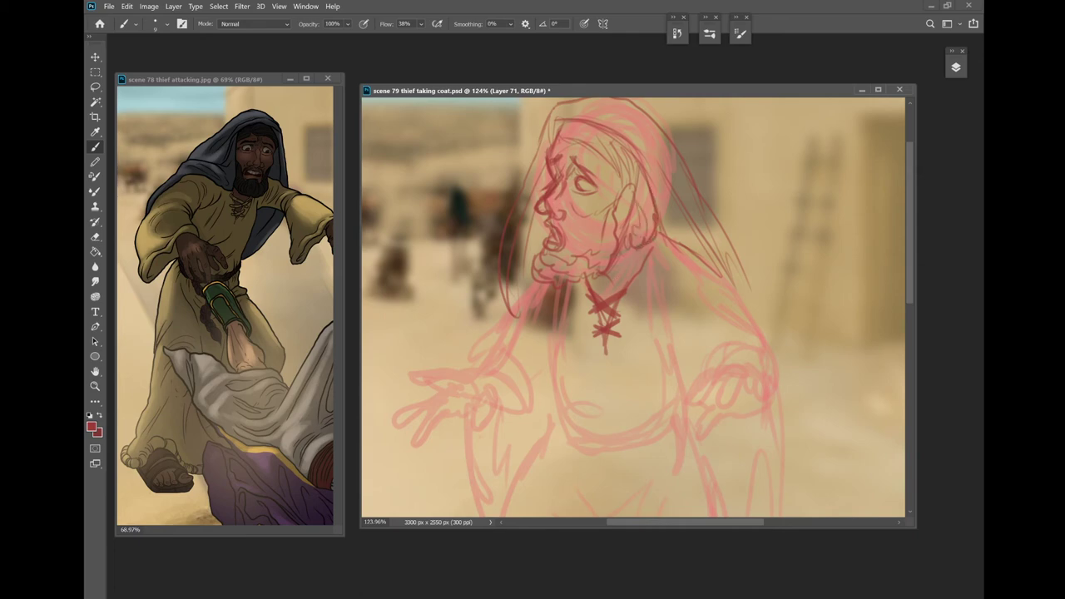
{"action": "mouse_move", "coordinate": [553, 334]}
{"action": "left_mouse_down"}
{"action": "mouse_move", "coordinate": [559, 416]}
{"action": "mouse_move", "coordinate": [620, 434]}
{"action": "mouse_move", "coordinate": [675, 407]}
{"action": "mouse_move", "coordinate": [666, 350]}
{"action": "left_mouse_up"}
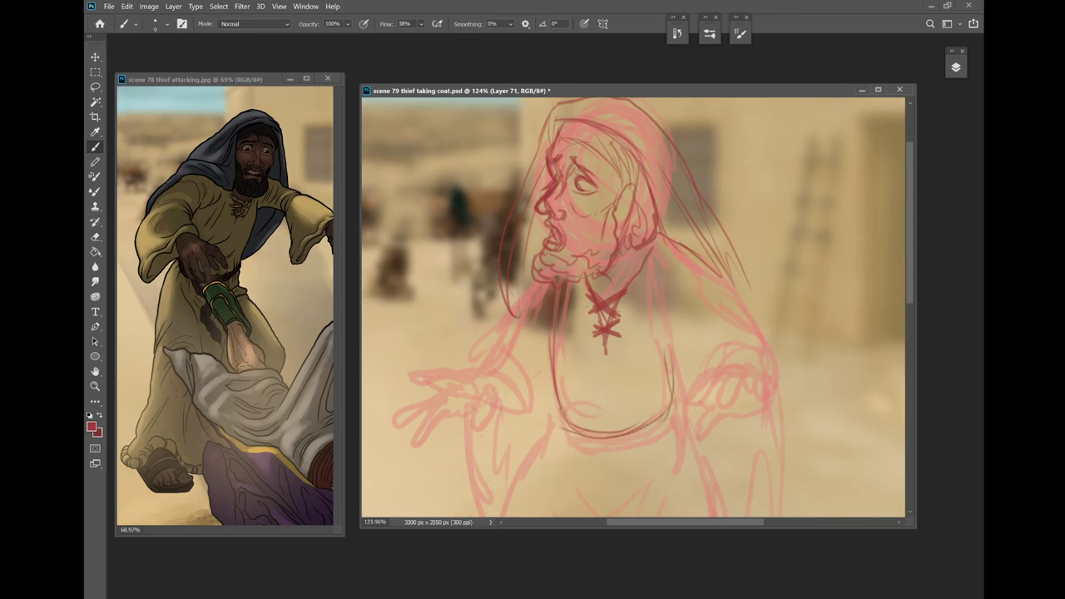
Sketch the figure's outstretched right arm from the shoulder to the sleeve cuff at the wrist
{"action": "mouse_move", "coordinate": [537, 278]}
{"action": "left_mouse_down"}
{"action": "mouse_move", "coordinate": [491, 338]}
{"action": "mouse_move", "coordinate": [534, 357]}
{"action": "mouse_move", "coordinate": [541, 391]}
{"action": "left_mouse_up"}
{"action": "left_click_drag", "start_coordinate": [487, 343], "coordinate": [470, 365]}
{"action": "mouse_move", "coordinate": [470, 361]}
{"action": "left_mouse_down"}
{"action": "mouse_move", "coordinate": [501, 366]}
{"action": "mouse_move", "coordinate": [522, 411]}
{"action": "left_mouse_up"}
{"action": "mouse_move", "coordinate": [473, 366]}
{"action": "left_mouse_down"}
{"action": "mouse_move", "coordinate": [522, 408]}
{"action": "mouse_move", "coordinate": [519, 381]}
{"action": "left_mouse_up"}
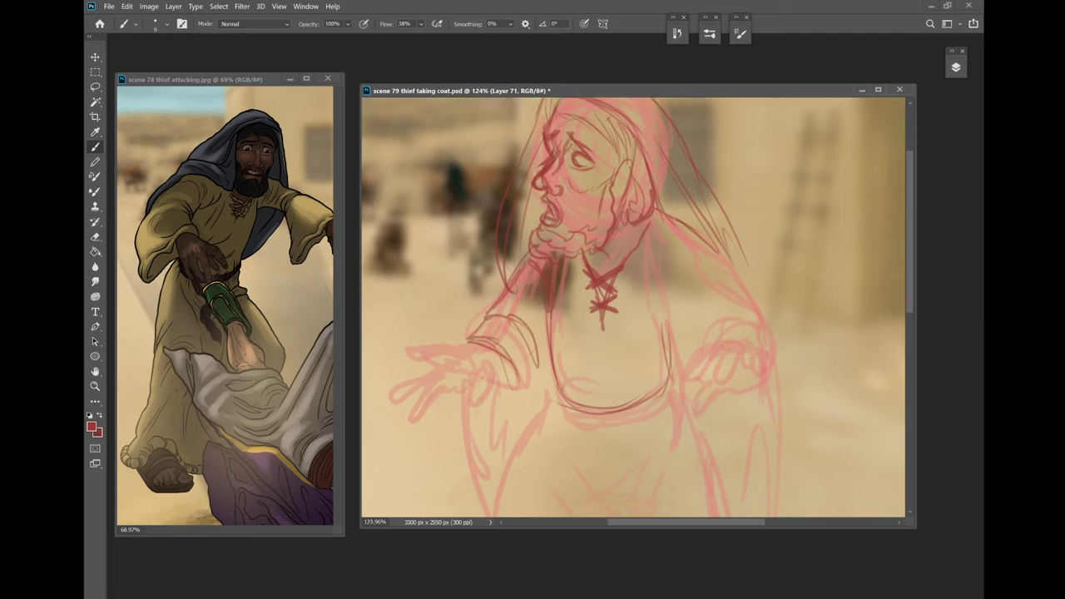
Sketch the long pointed sleeve opening hanging below the outstretched right hand
{"action": "scroll", "coordinate": [624, 308], "scroll_direction": "down", "scroll_amount": 3}
{"action": "left_click_drag", "start_coordinate": [532, 345], "coordinate": [532, 416]}
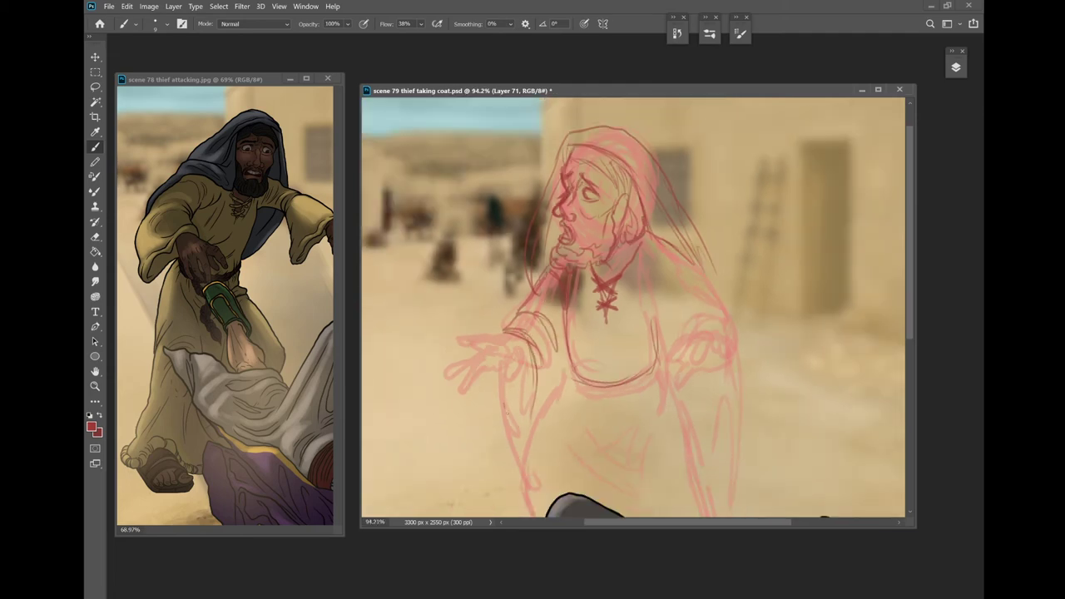
{"action": "left_click_drag", "start_coordinate": [499, 366], "coordinate": [523, 460]}
{"action": "left_click_drag", "start_coordinate": [534, 359], "coordinate": [521, 449]}
{"action": "mouse_move", "coordinate": [497, 421]}
{"action": "left_mouse_down"}
{"action": "mouse_move", "coordinate": [520, 480]}
{"action": "mouse_move", "coordinate": [542, 358]}
{"action": "left_mouse_up"}
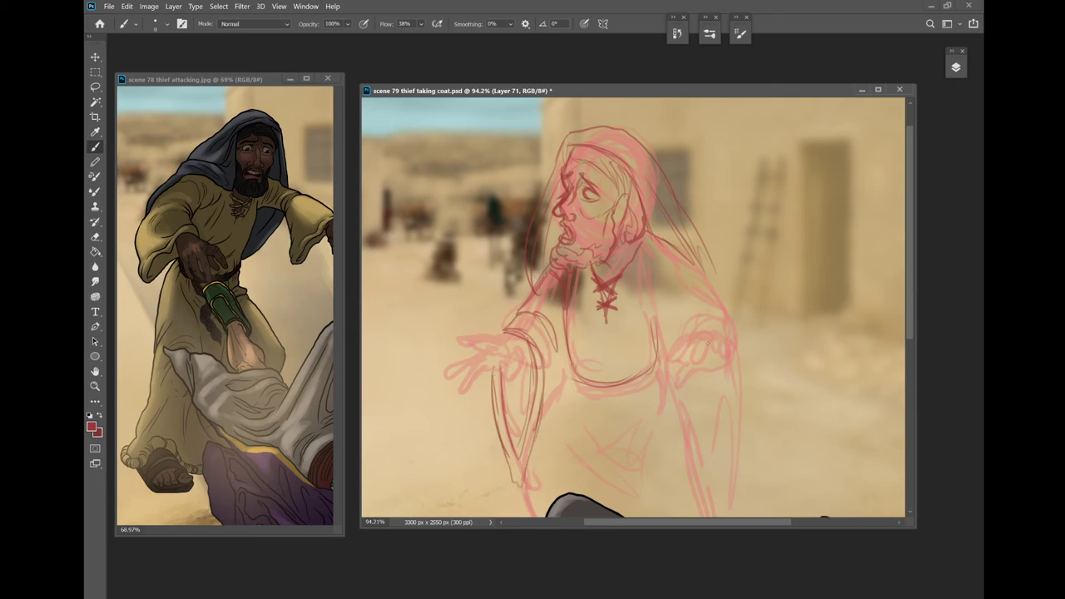
Undo the stray straight line and sketch the knuckles, curled fingers and thumb of the figure's left hand
{"action": "scroll", "coordinate": [661, 316], "scroll_direction": "up", "scroll_amount": 3}
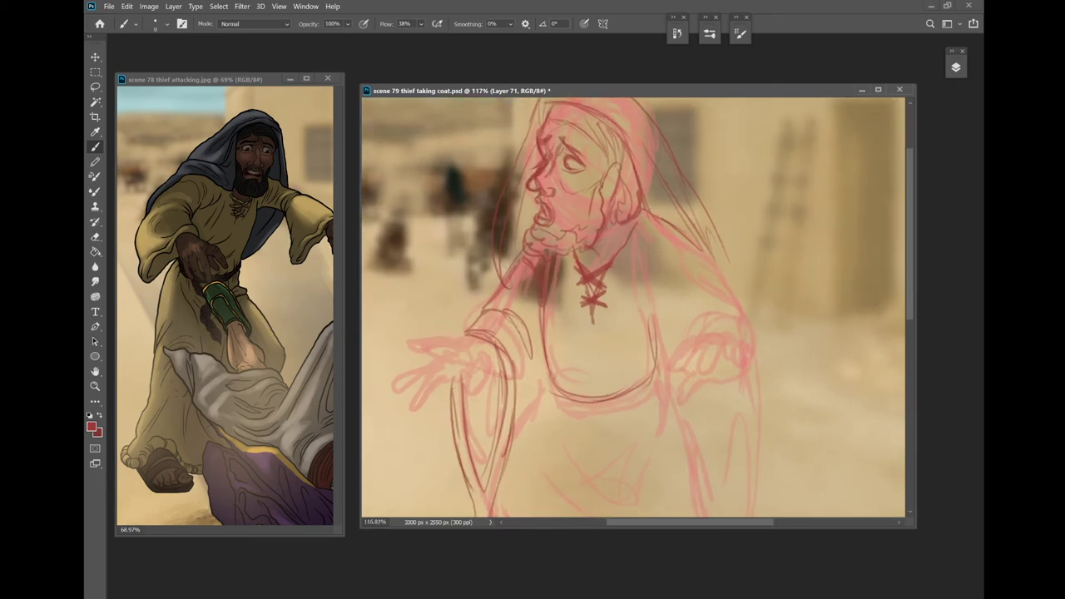
{"action": "left_click", "coordinate": [703, 339], "text": "shift"}
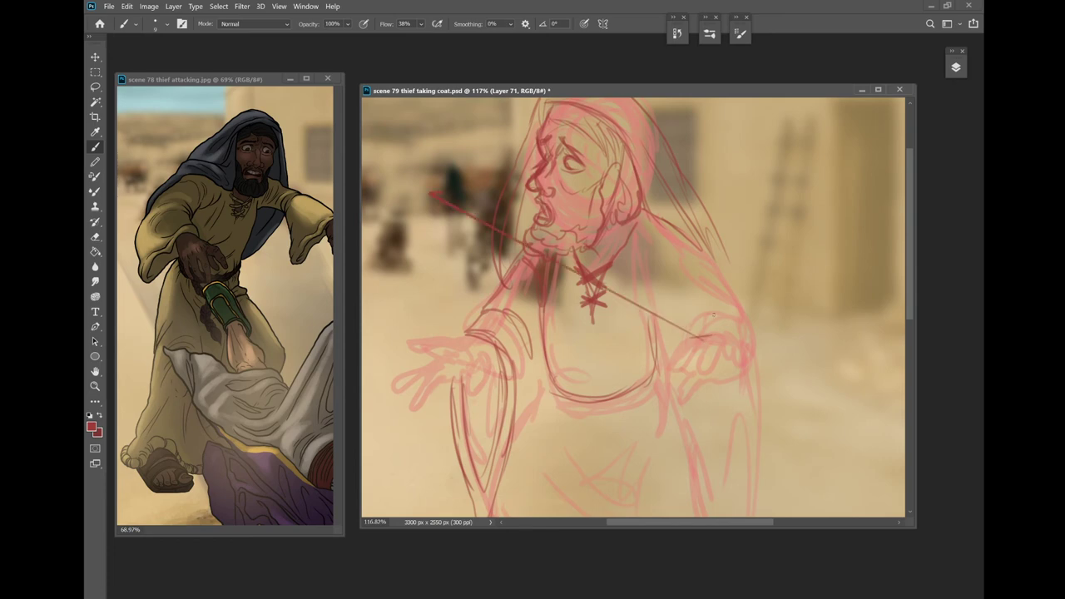
{"action": "key", "text": "ctrl+z"}
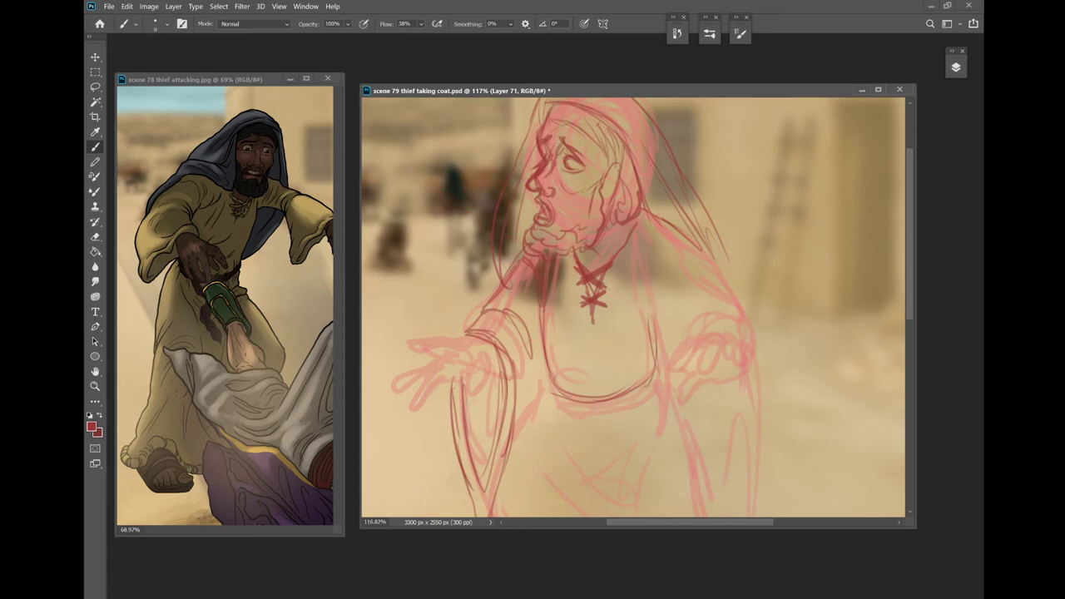
{"action": "mouse_move", "coordinate": [715, 335]}
{"action": "left_mouse_down"}
{"action": "mouse_move", "coordinate": [746, 347]}
{"action": "mouse_move", "coordinate": [744, 336]}
{"action": "mouse_move", "coordinate": [676, 338]}
{"action": "mouse_move", "coordinate": [662, 376]}
{"action": "mouse_move", "coordinate": [694, 349]}
{"action": "mouse_move", "coordinate": [694, 385]}
{"action": "mouse_move", "coordinate": [705, 378]}
{"action": "left_mouse_up"}
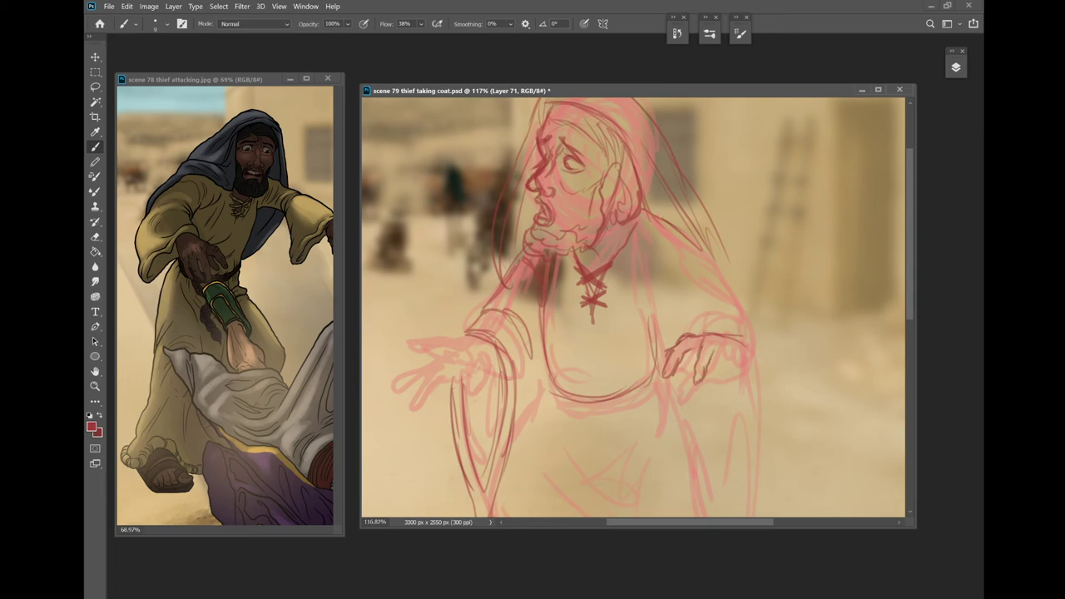
{"action": "left_click_drag", "start_coordinate": [721, 342], "coordinate": [704, 353]}
{"action": "mouse_move", "coordinate": [711, 360]}
{"action": "left_mouse_down"}
{"action": "mouse_move", "coordinate": [676, 353]}
{"action": "mouse_move", "coordinate": [726, 347]}
{"action": "mouse_move", "coordinate": [724, 366]}
{"action": "mouse_move", "coordinate": [735, 356]}
{"action": "mouse_move", "coordinate": [728, 378]}
{"action": "mouse_move", "coordinate": [745, 356]}
{"action": "mouse_move", "coordinate": [743, 383]}
{"action": "left_mouse_up"}
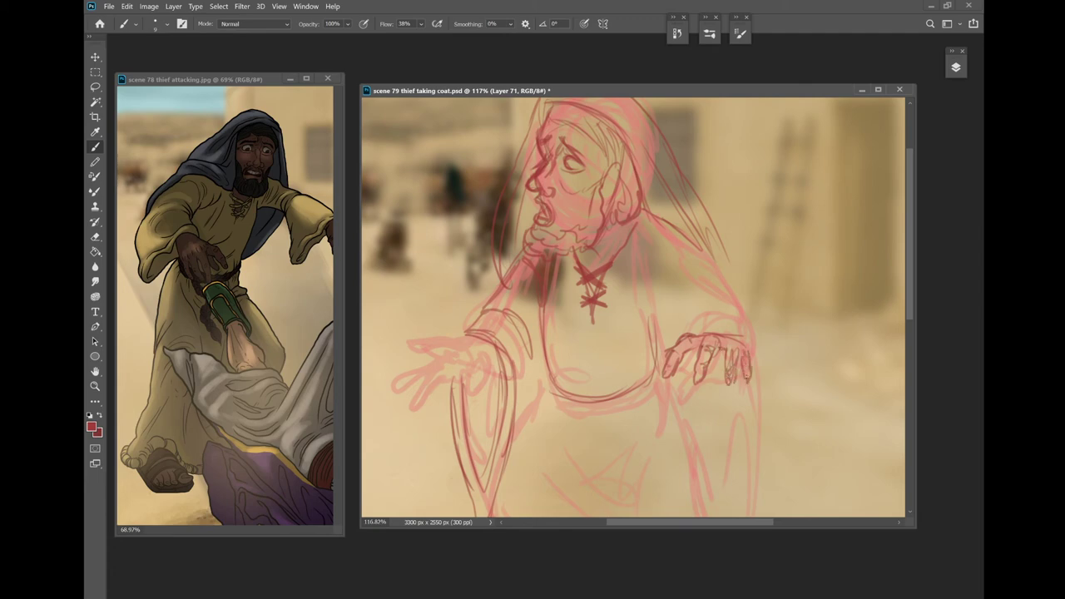
{"action": "mouse_move", "coordinate": [690, 354]}
{"action": "left_mouse_down"}
{"action": "mouse_move", "coordinate": [674, 403]}
{"action": "mouse_move", "coordinate": [718, 379]}
{"action": "mouse_move", "coordinate": [699, 363]}
{"action": "left_mouse_up"}
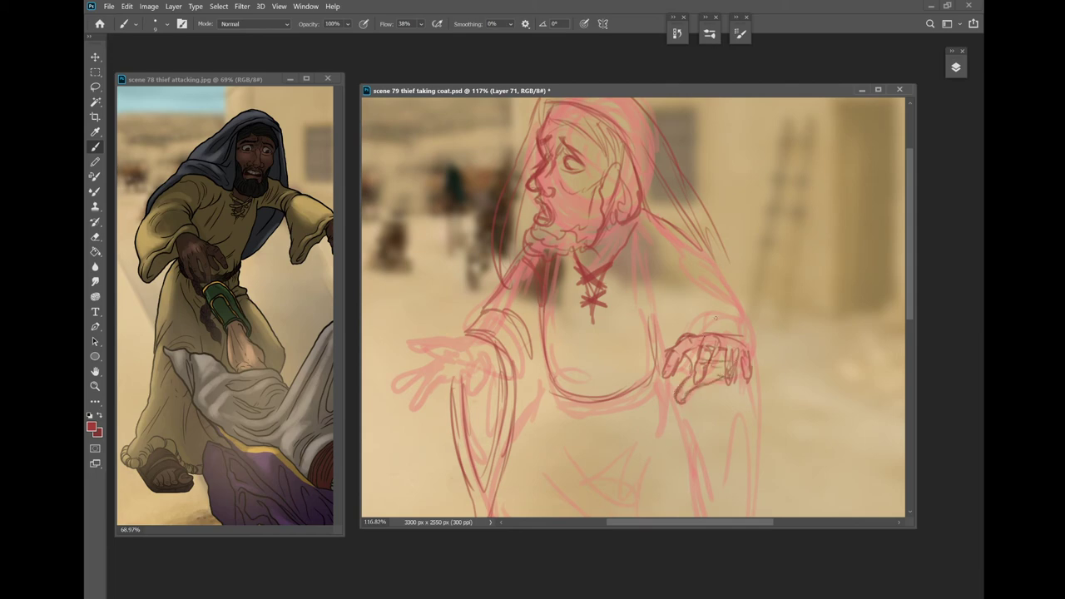
Sketch the cuff above the left hand and the long hanging sleeve opening below it
{"action": "mouse_move", "coordinate": [715, 317]}
{"action": "left_mouse_down"}
{"action": "mouse_move", "coordinate": [762, 357]}
{"action": "mouse_move", "coordinate": [762, 406]}
{"action": "left_mouse_up"}
{"action": "left_click_drag", "start_coordinate": [757, 328], "coordinate": [737, 301]}
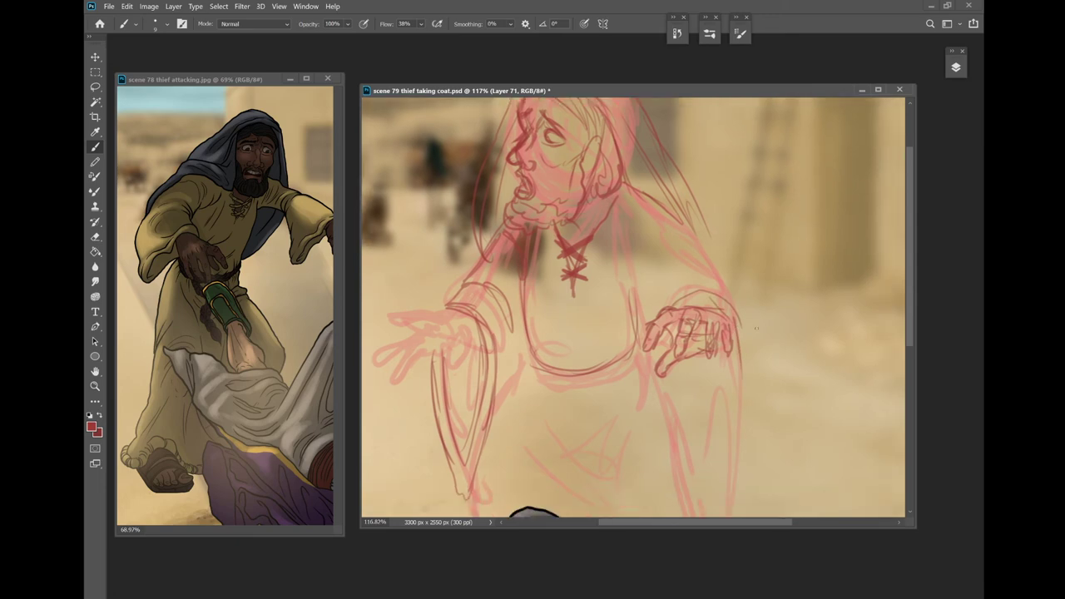
{"action": "scroll", "coordinate": [634, 301], "scroll_direction": "down", "scroll_amount": 2}
{"action": "left_click_drag", "start_coordinate": [654, 328], "coordinate": [653, 389]}
{"action": "left_click_drag", "start_coordinate": [651, 336], "coordinate": [666, 491]}
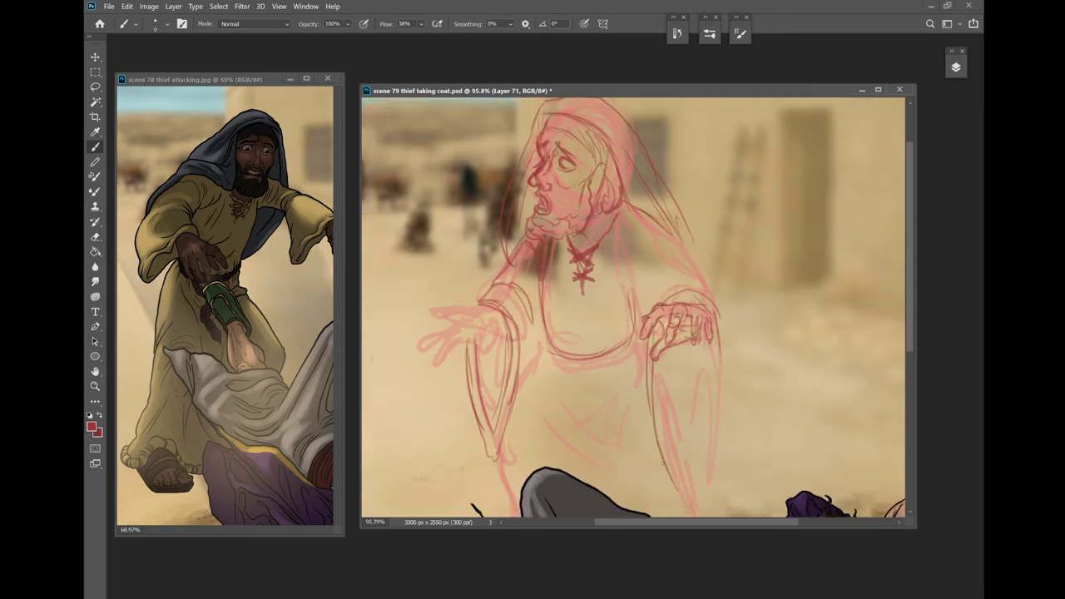
{"action": "left_click_drag", "start_coordinate": [657, 391], "coordinate": [724, 400]}
{"action": "left_click_drag", "start_coordinate": [722, 324], "coordinate": [724, 497]}
{"action": "mouse_move", "coordinate": [724, 433]}
{"action": "left_mouse_down"}
{"action": "mouse_move", "coordinate": [712, 340]}
{"action": "mouse_move", "coordinate": [707, 489]}
{"action": "left_mouse_up"}
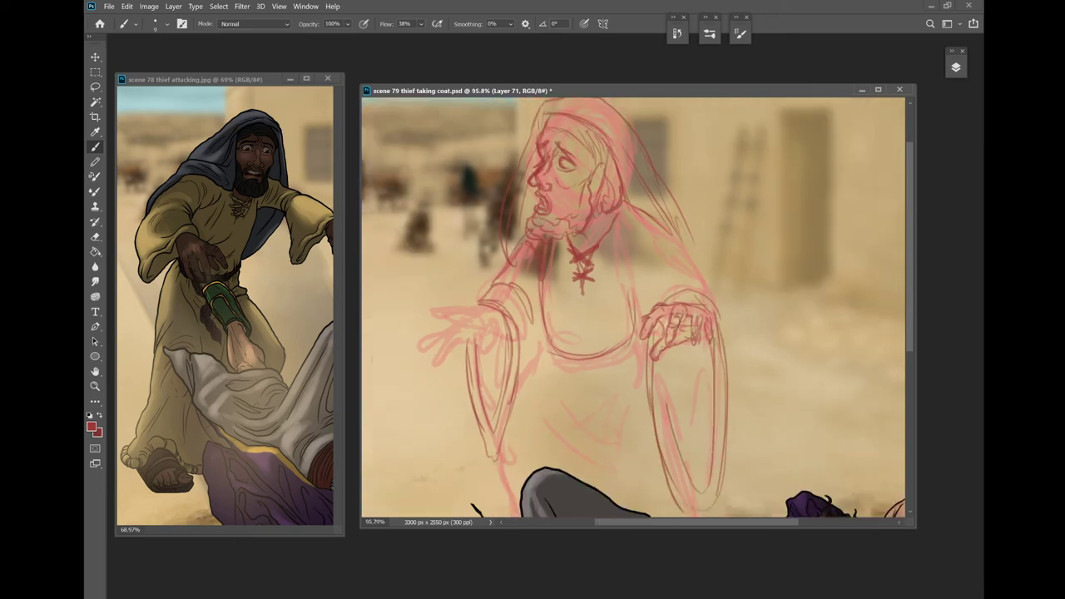
Reinforce the inner edge of the hanging sleeve below the figure's left hand and undo the stray straight line
{"action": "mouse_move", "coordinate": [664, 346]}
{"action": "left_mouse_down"}
{"action": "mouse_move", "coordinate": [697, 488]}
{"action": "mouse_move", "coordinate": [674, 426]}
{"action": "left_mouse_up"}
{"action": "left_click_drag", "start_coordinate": [406, 177], "coordinate": [655, 303]}
{"action": "left_click", "coordinate": [405, 172], "text": "shift"}
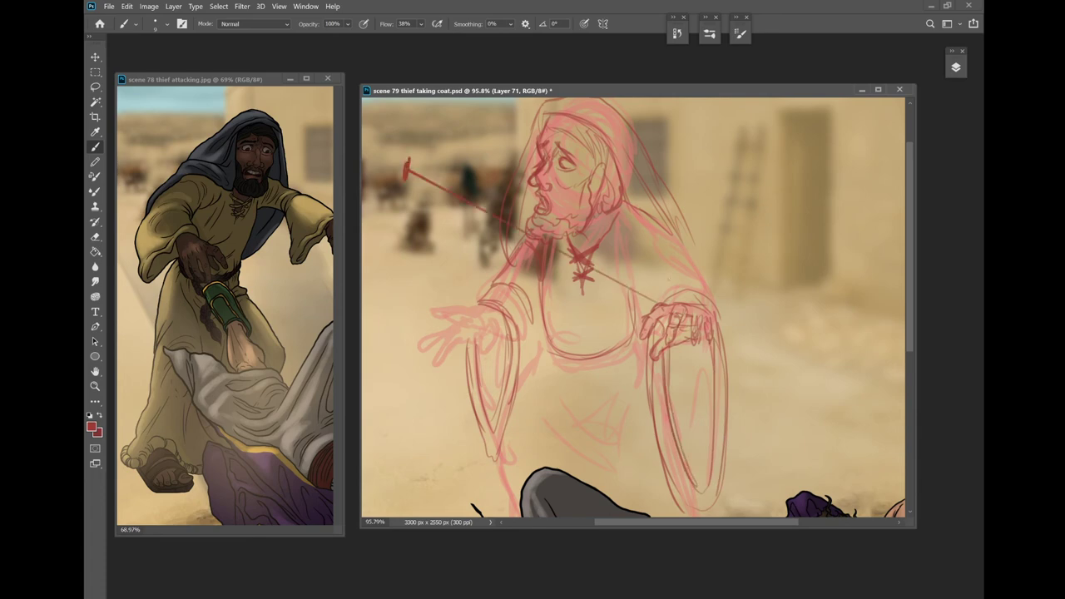
{"action": "key", "text": "ctrl+z"}
Sketch fold lines and the upper contour of the sleeve just above the figure's left hand
{"action": "left_click_drag", "start_coordinate": [651, 290], "coordinate": [647, 314]}
{"action": "left_click_drag", "start_coordinate": [648, 287], "coordinate": [644, 319]}
{"action": "left_click_drag", "start_coordinate": [654, 268], "coordinate": [641, 321]}
{"action": "mouse_move", "coordinate": [663, 257]}
{"action": "left_mouse_down"}
{"action": "mouse_move", "coordinate": [691, 270]}
{"action": "mouse_move", "coordinate": [715, 319]}
{"action": "left_mouse_up"}
{"action": "left_click_drag", "start_coordinate": [678, 259], "coordinate": [720, 325]}
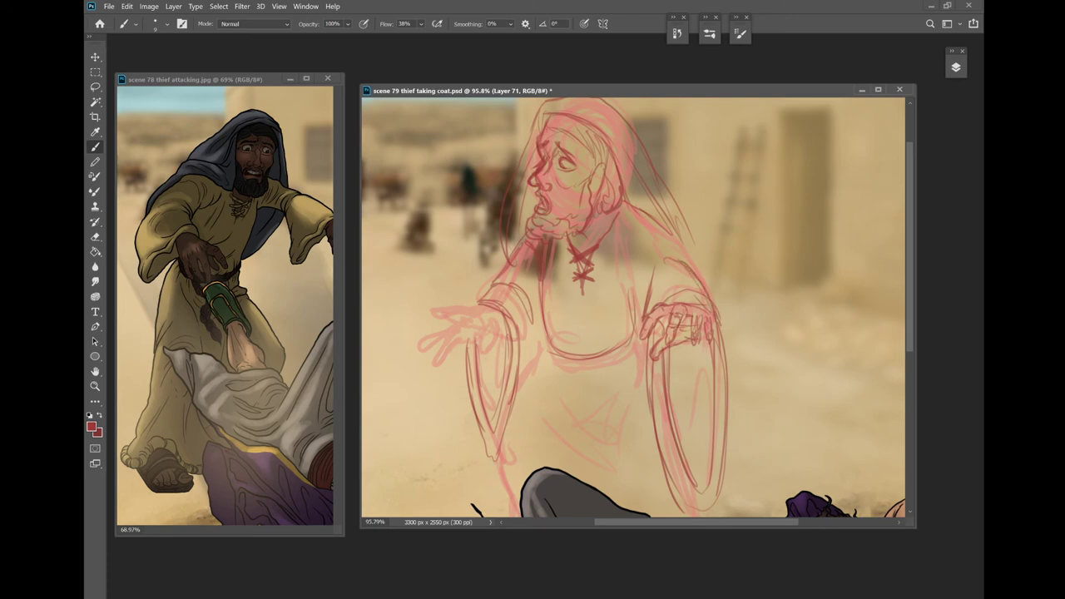
{"action": "left_click_drag", "start_coordinate": [697, 278], "coordinate": [722, 329]}
Sketch the torso edge, shoulder line and outer sleeve contour on the figure's left side, undoing the stray line
{"action": "mouse_move", "coordinate": [642, 266]}
{"action": "left_mouse_down"}
{"action": "mouse_move", "coordinate": [641, 301]}
{"action": "mouse_move", "coordinate": [624, 313]}
{"action": "left_mouse_up"}
{"action": "mouse_move", "coordinate": [615, 205]}
{"action": "left_mouse_down"}
{"action": "mouse_move", "coordinate": [632, 293]}
{"action": "mouse_move", "coordinate": [662, 219]}
{"action": "left_mouse_up"}
{"action": "mouse_move", "coordinate": [436, 160]}
{"action": "left_mouse_down"}
{"action": "mouse_move", "coordinate": [640, 209]}
{"action": "mouse_move", "coordinate": [717, 306]}
{"action": "left_mouse_up"}
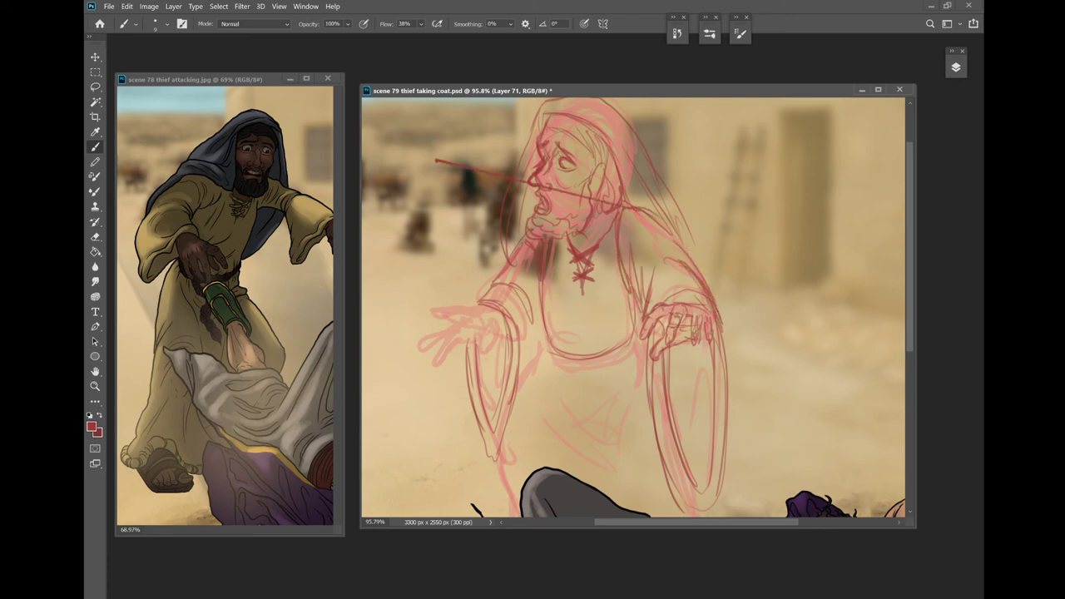
{"action": "key", "text": "ctrl+z"}
{"action": "mouse_move", "coordinate": [667, 223]}
{"action": "left_mouse_down"}
{"action": "mouse_move", "coordinate": [713, 295]}
{"action": "mouse_move", "coordinate": [724, 399]}
{"action": "left_mouse_up"}
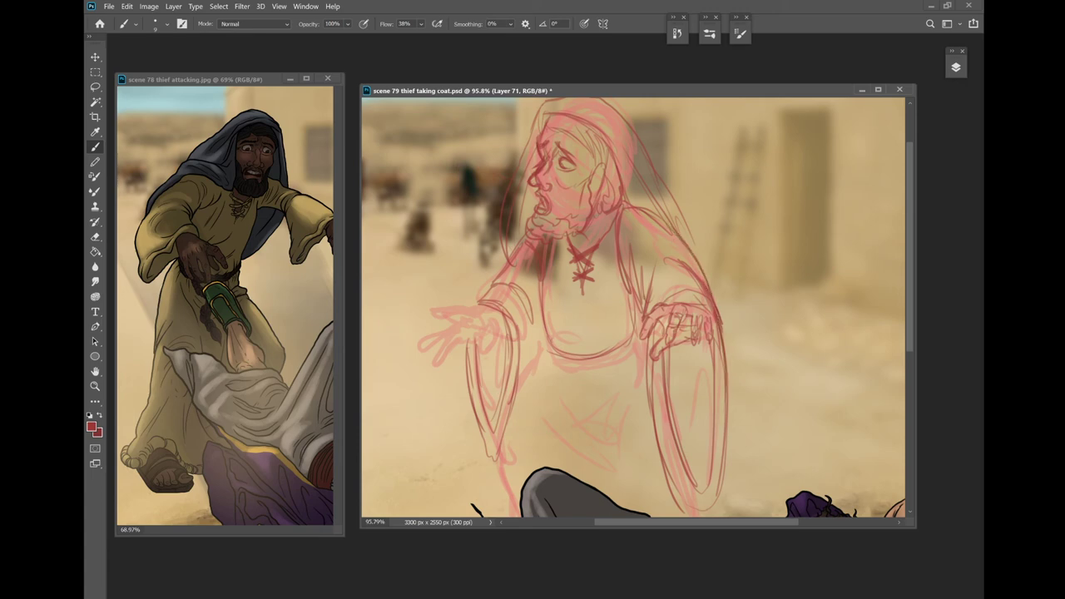
Add fold lines at the armpit and upper arm of the figure's left sleeve
{"action": "left_click_drag", "start_coordinate": [643, 257], "coordinate": [648, 300]}
{"action": "left_click_drag", "start_coordinate": [643, 240], "coordinate": [650, 284]}
{"action": "left_click_drag", "start_coordinate": [676, 229], "coordinate": [661, 245]}
Sketch the belt around the waist with two tasselled cords hanging from its knot
{"action": "mouse_move", "coordinate": [551, 349]}
{"action": "left_mouse_down"}
{"action": "mouse_move", "coordinate": [577, 364]}
{"action": "mouse_move", "coordinate": [632, 348]}
{"action": "left_mouse_up"}
{"action": "mouse_move", "coordinate": [566, 366]}
{"action": "left_mouse_down"}
{"action": "mouse_move", "coordinate": [596, 371]}
{"action": "mouse_move", "coordinate": [630, 351]}
{"action": "left_mouse_up"}
{"action": "mouse_move", "coordinate": [558, 353]}
{"action": "left_mouse_down"}
{"action": "mouse_move", "coordinate": [631, 350]}
{"action": "mouse_move", "coordinate": [546, 381]}
{"action": "mouse_move", "coordinate": [544, 436]}
{"action": "left_mouse_up"}
{"action": "left_click_drag", "start_coordinate": [549, 411], "coordinate": [547, 445]}
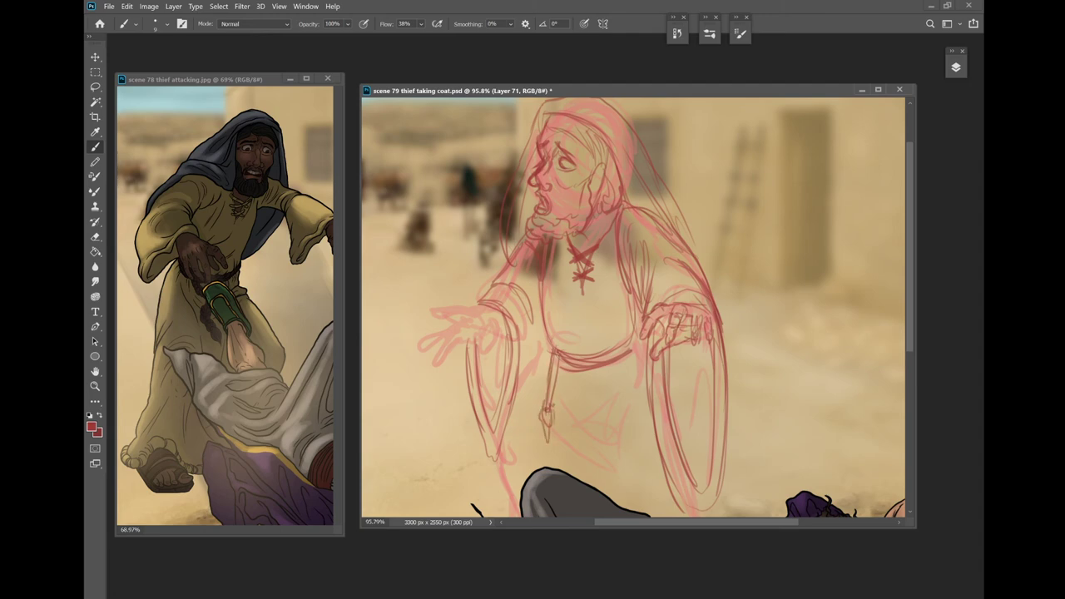
{"action": "mouse_move", "coordinate": [547, 378]}
{"action": "left_mouse_down"}
{"action": "mouse_move", "coordinate": [551, 348]}
{"action": "mouse_move", "coordinate": [529, 423]}
{"action": "left_mouse_up"}
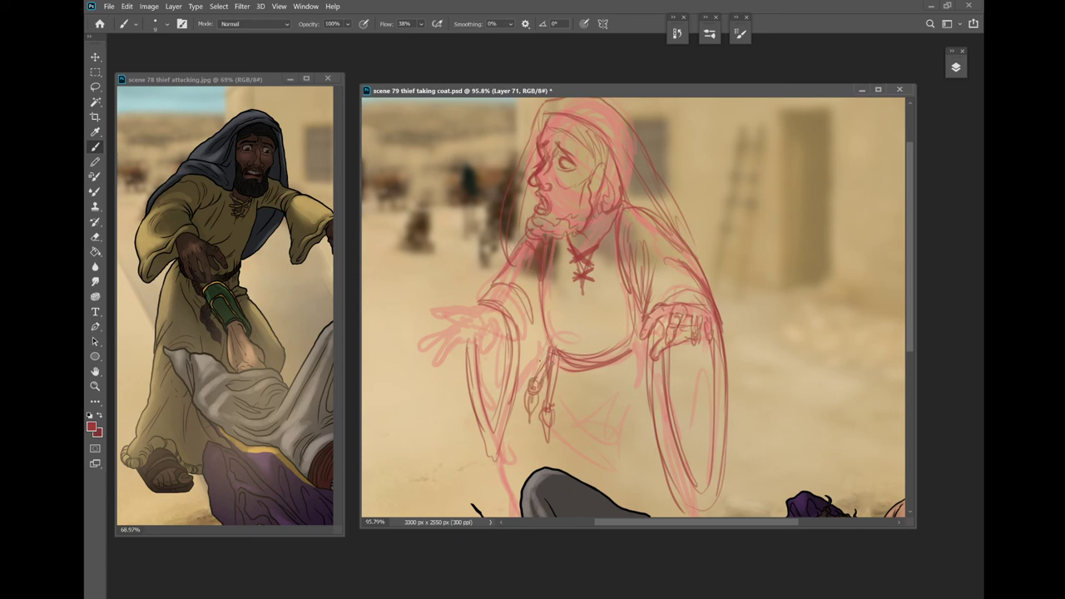
Sketch the robe's edge below the belt on the figure's right side and curved fabric folds across the skirt
{"action": "mouse_move", "coordinate": [546, 344]}
{"action": "left_mouse_down"}
{"action": "mouse_move", "coordinate": [491, 436]}
{"action": "mouse_move", "coordinate": [494, 486]}
{"action": "left_mouse_up"}
{"action": "left_click_drag", "start_coordinate": [502, 441], "coordinate": [488, 496]}
{"action": "mouse_move", "coordinate": [542, 421]}
{"action": "left_mouse_down"}
{"action": "mouse_move", "coordinate": [588, 476]}
{"action": "mouse_move", "coordinate": [611, 441]}
{"action": "left_mouse_up"}
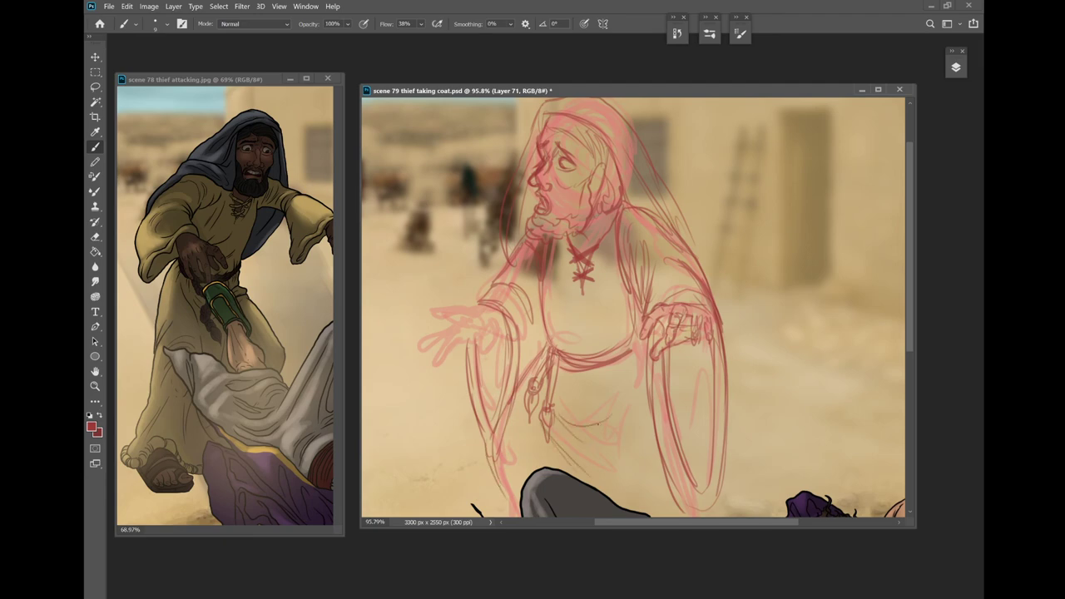
{"action": "left_click_drag", "start_coordinate": [551, 391], "coordinate": [576, 422]}
{"action": "left_click_drag", "start_coordinate": [564, 426], "coordinate": [595, 433]}
{"action": "mouse_move", "coordinate": [532, 422]}
{"action": "left_mouse_down"}
{"action": "mouse_move", "coordinate": [535, 451]}
{"action": "mouse_move", "coordinate": [506, 506]}
{"action": "left_mouse_up"}
Extend the lower robe edges and a leg fold down toward the lying man
{"action": "left_click_drag", "start_coordinate": [592, 423], "coordinate": [599, 360]}
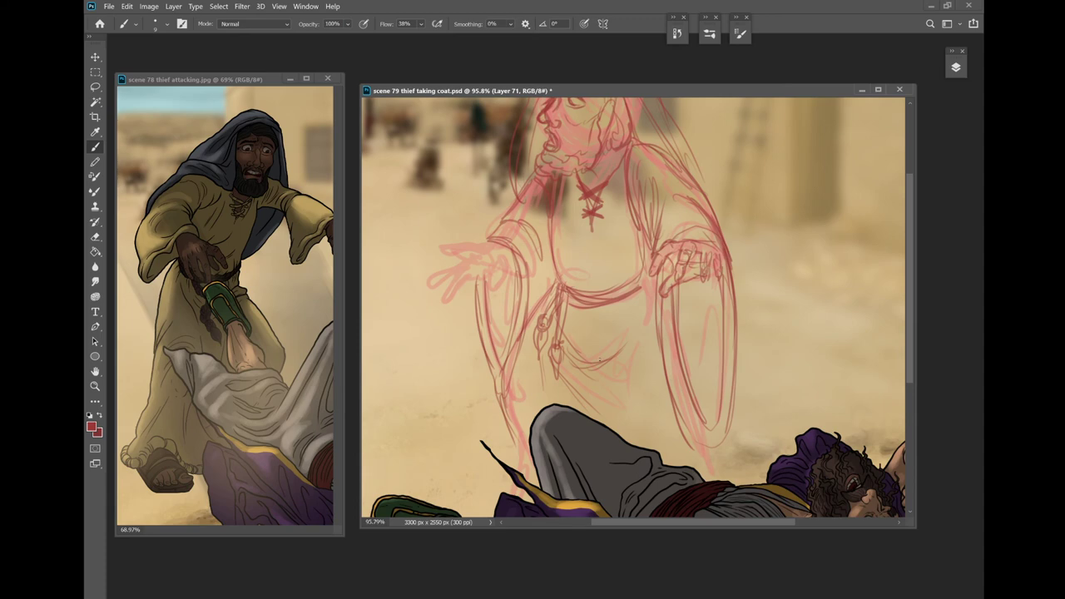
{"action": "left_click_drag", "start_coordinate": [514, 434], "coordinate": [490, 517]}
{"action": "left_click_drag", "start_coordinate": [628, 355], "coordinate": [633, 419]}
{"action": "left_click_drag", "start_coordinate": [678, 381], "coordinate": [711, 478]}
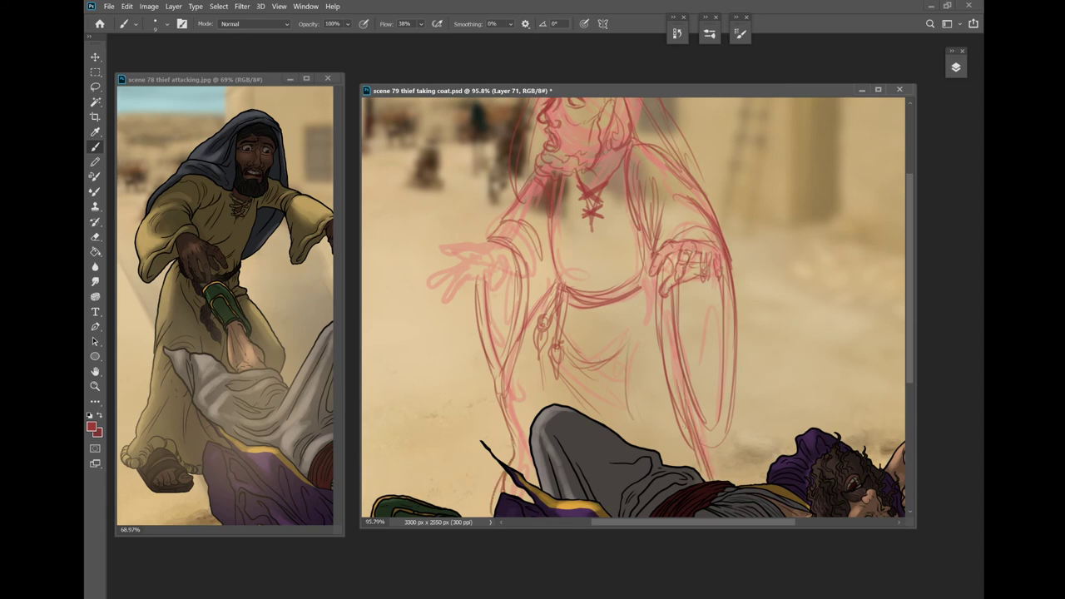
Strengthen the outer contour of the headscarf from the crown down the back to the shoulder
{"action": "scroll", "coordinate": [707, 466], "scroll_direction": "down", "scroll_amount": 1}
{"action": "scroll", "coordinate": [665, 175], "scroll_direction": "up", "scroll_amount": 2}
{"action": "left_click_drag", "start_coordinate": [649, 183], "coordinate": [654, 221]}
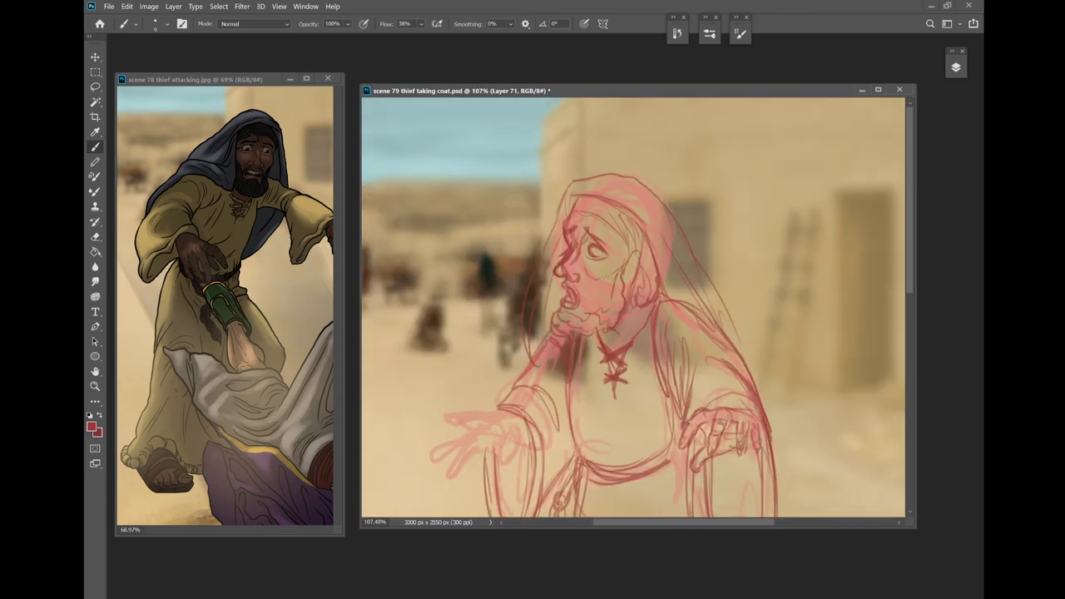
{"action": "mouse_move", "coordinate": [614, 175]}
{"action": "left_mouse_down"}
{"action": "mouse_move", "coordinate": [640, 176]}
{"action": "mouse_move", "coordinate": [668, 198]}
{"action": "mouse_move", "coordinate": [749, 363]}
{"action": "left_mouse_up"}
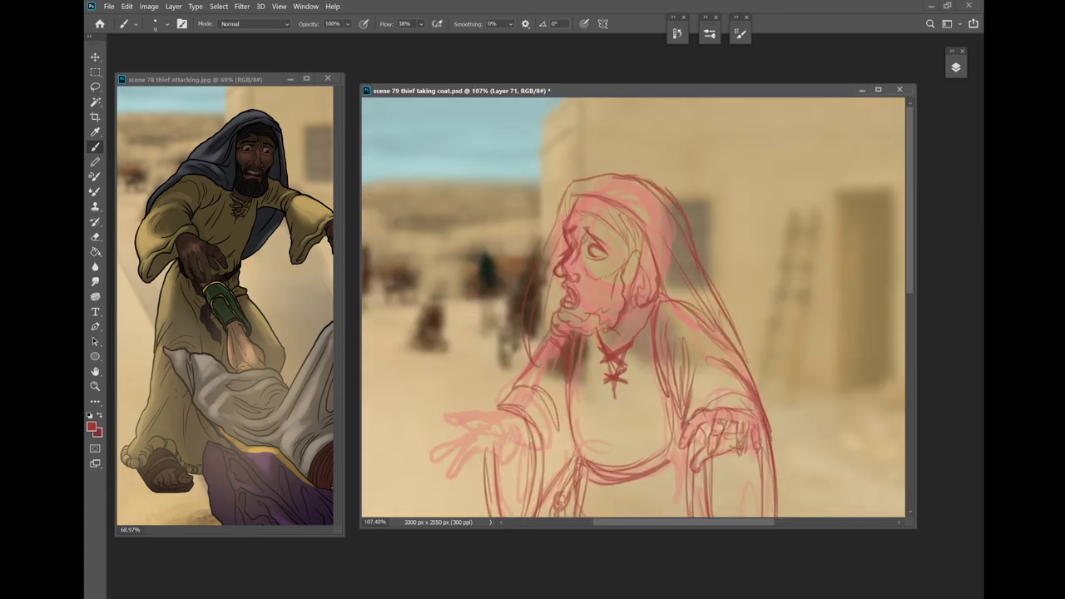
{"action": "left_click_drag", "start_coordinate": [717, 305], "coordinate": [756, 382]}
Refine the fingers, palm and thumb of the figure's outstretched right hand, undoing the stray straight line
{"action": "left_click_drag", "start_coordinate": [666, 383], "coordinate": [694, 321]}
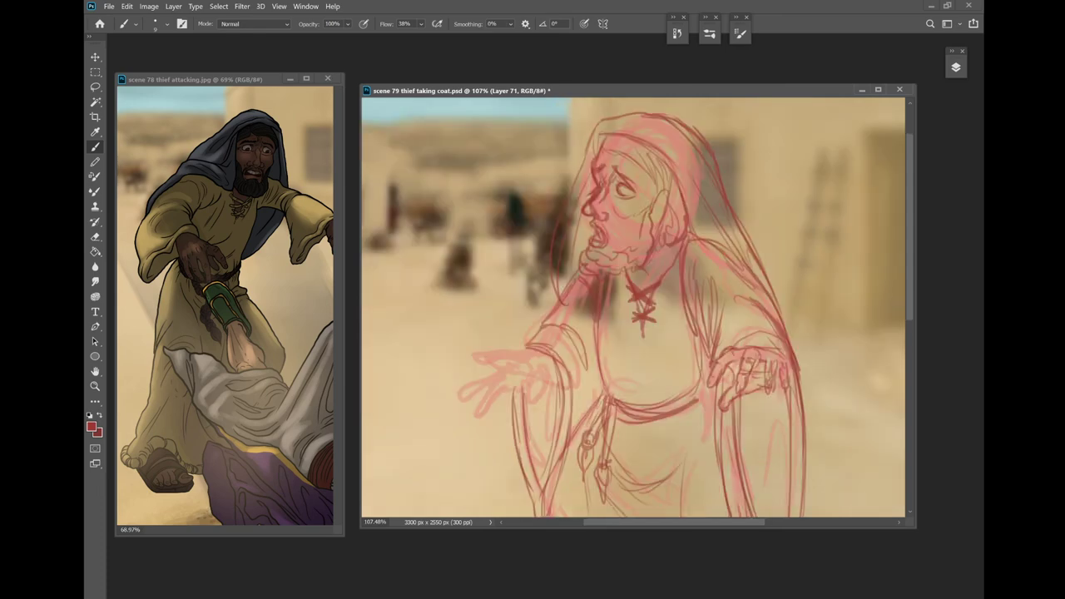
{"action": "scroll", "coordinate": [549, 366], "scroll_direction": "up", "scroll_amount": 3}
{"action": "mouse_move", "coordinate": [590, 284]}
{"action": "left_mouse_down"}
{"action": "mouse_move", "coordinate": [515, 278]}
{"action": "mouse_move", "coordinate": [511, 290]}
{"action": "mouse_move", "coordinate": [579, 294]}
{"action": "mouse_move", "coordinate": [499, 336]}
{"action": "mouse_move", "coordinate": [581, 296]}
{"action": "mouse_move", "coordinate": [541, 330]}
{"action": "mouse_move", "coordinate": [531, 357]}
{"action": "left_mouse_up"}
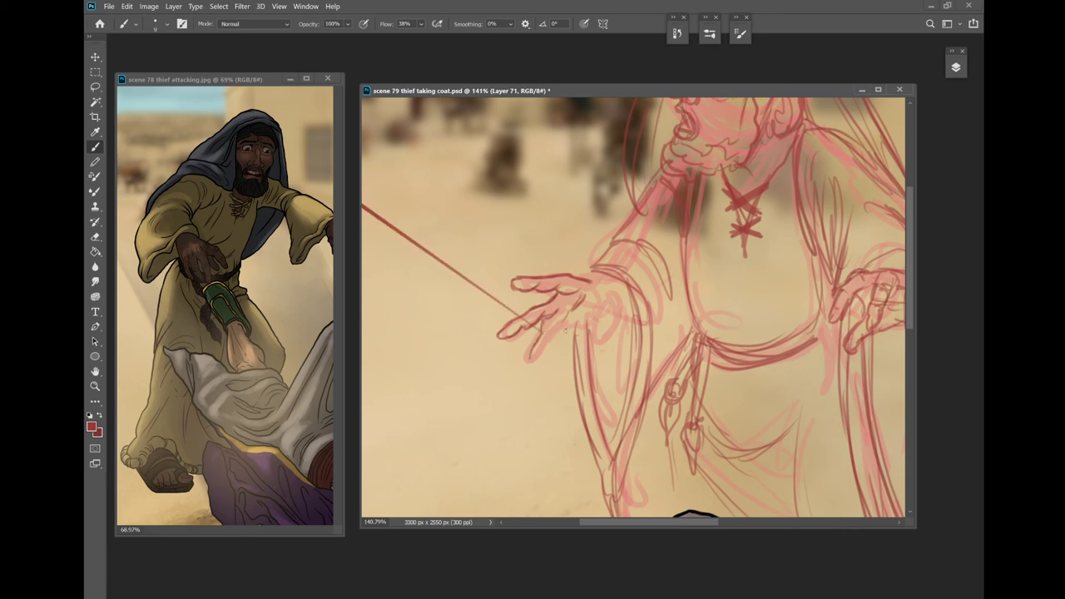
{"action": "key", "text": "ctrl+z"}
{"action": "key", "text": "ctrl+z"}
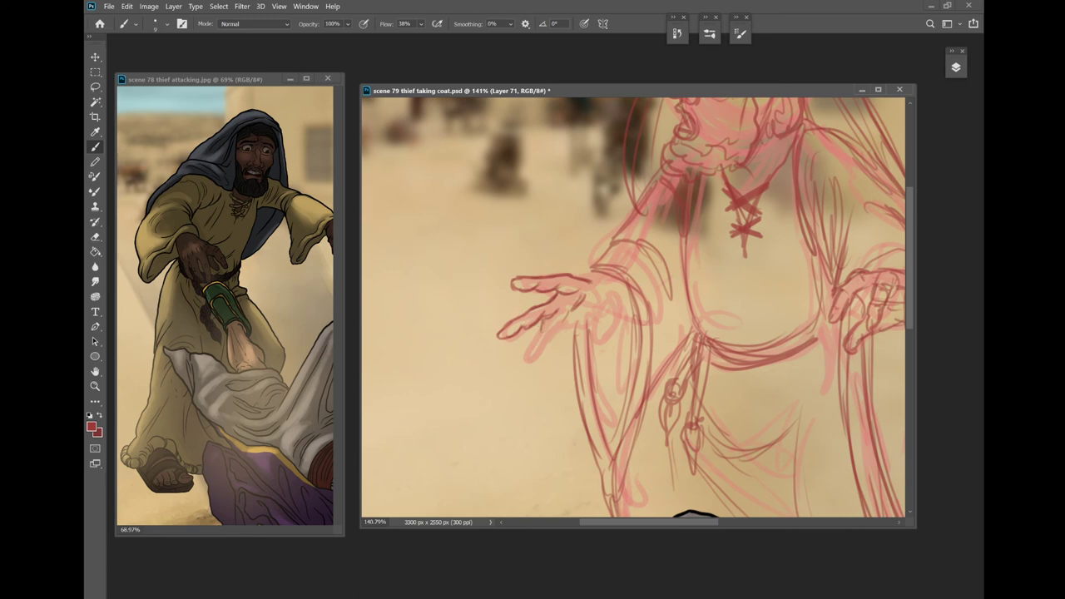
{"action": "mouse_move", "coordinate": [540, 331]}
{"action": "left_mouse_down"}
{"action": "mouse_move", "coordinate": [526, 369]}
{"action": "mouse_move", "coordinate": [576, 323]}
{"action": "mouse_move", "coordinate": [585, 346]}
{"action": "left_mouse_up"}
{"action": "left_click_drag", "start_coordinate": [607, 308], "coordinate": [587, 345]}
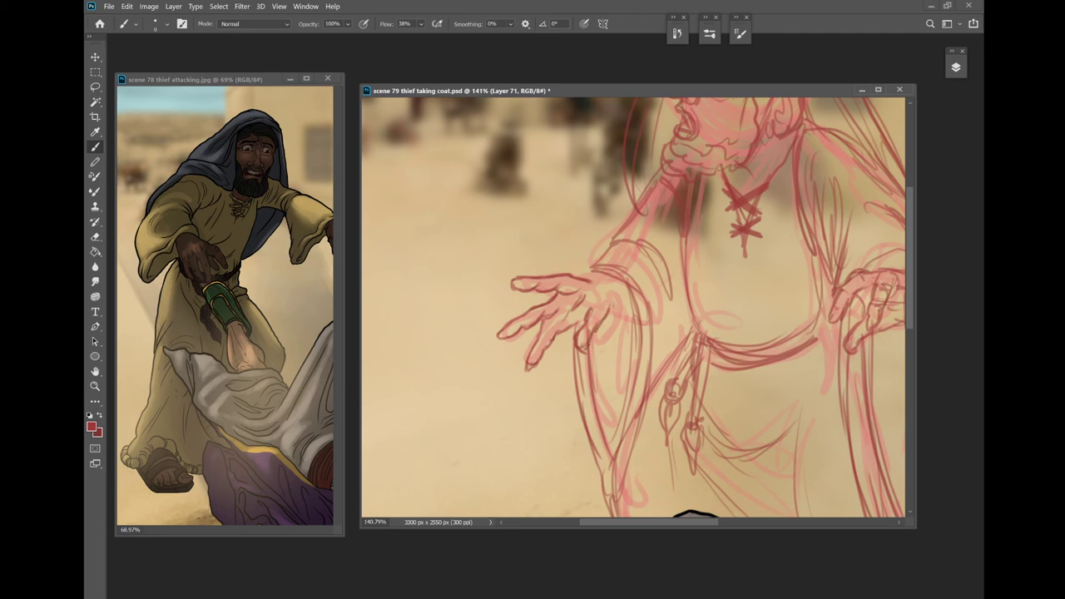
Sketch the cuff at the right wrist and redefine the edges of its long hanging sleeve
{"action": "mouse_move", "coordinate": [594, 281]}
{"action": "left_mouse_down"}
{"action": "mouse_move", "coordinate": [607, 319]}
{"action": "mouse_move", "coordinate": [611, 276]}
{"action": "mouse_move", "coordinate": [624, 300]}
{"action": "mouse_move", "coordinate": [607, 323]}
{"action": "mouse_move", "coordinate": [612, 311]}
{"action": "left_mouse_up"}
{"action": "mouse_move", "coordinate": [584, 262]}
{"action": "left_mouse_down"}
{"action": "mouse_move", "coordinate": [597, 281]}
{"action": "mouse_move", "coordinate": [604, 263]}
{"action": "left_mouse_up"}
{"action": "left_click_drag", "start_coordinate": [592, 269], "coordinate": [611, 265]}
{"action": "mouse_move", "coordinate": [572, 329]}
{"action": "left_mouse_down"}
{"action": "mouse_move", "coordinate": [574, 432]}
{"action": "mouse_move", "coordinate": [599, 471]}
{"action": "left_mouse_up"}
{"action": "left_click_drag", "start_coordinate": [574, 393], "coordinate": [603, 491]}
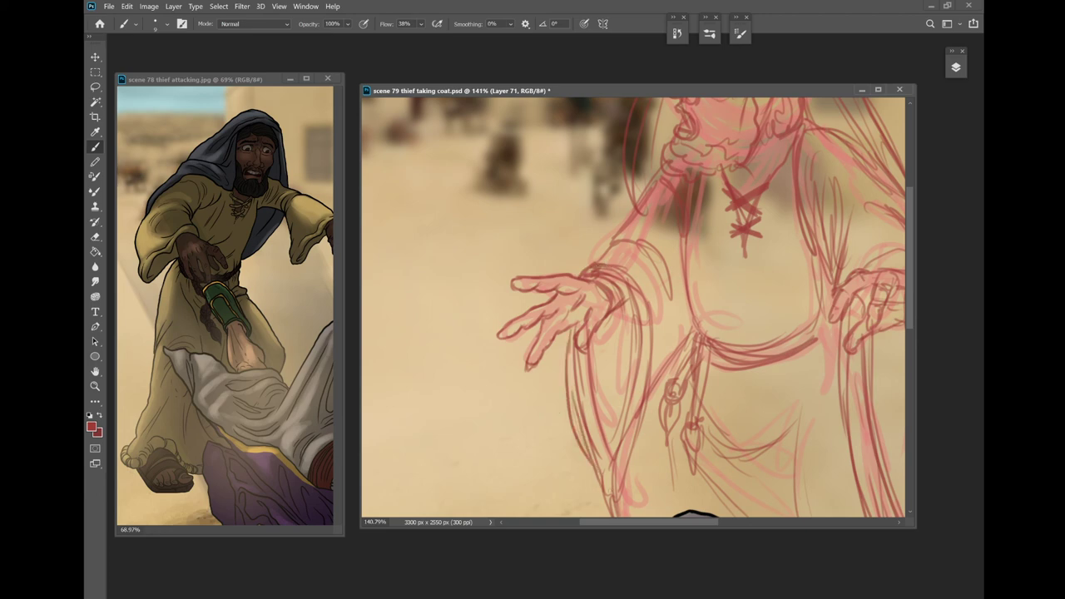
{"action": "left_click_drag", "start_coordinate": [627, 411], "coordinate": [657, 476]}
Set the foreground colour to a darker red
{"action": "scroll", "coordinate": [668, 334], "scroll_direction": "down", "scroll_amount": 5}
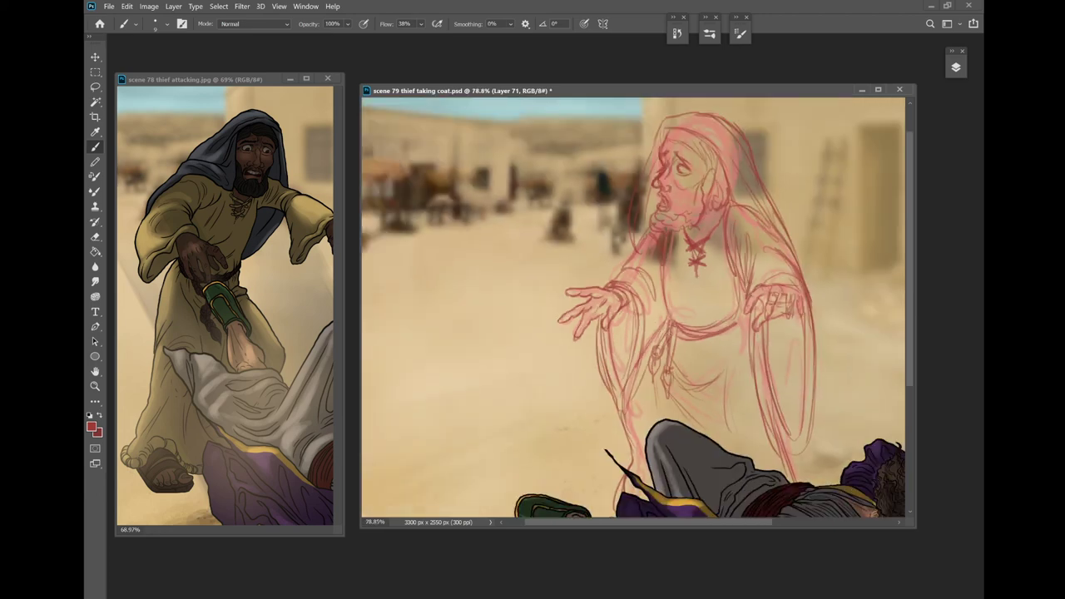
{"action": "left_click_drag", "start_coordinate": [668, 317], "coordinate": [594, 357]}
{"action": "scroll", "coordinate": [661, 314], "scroll_direction": "up", "scroll_amount": 2}
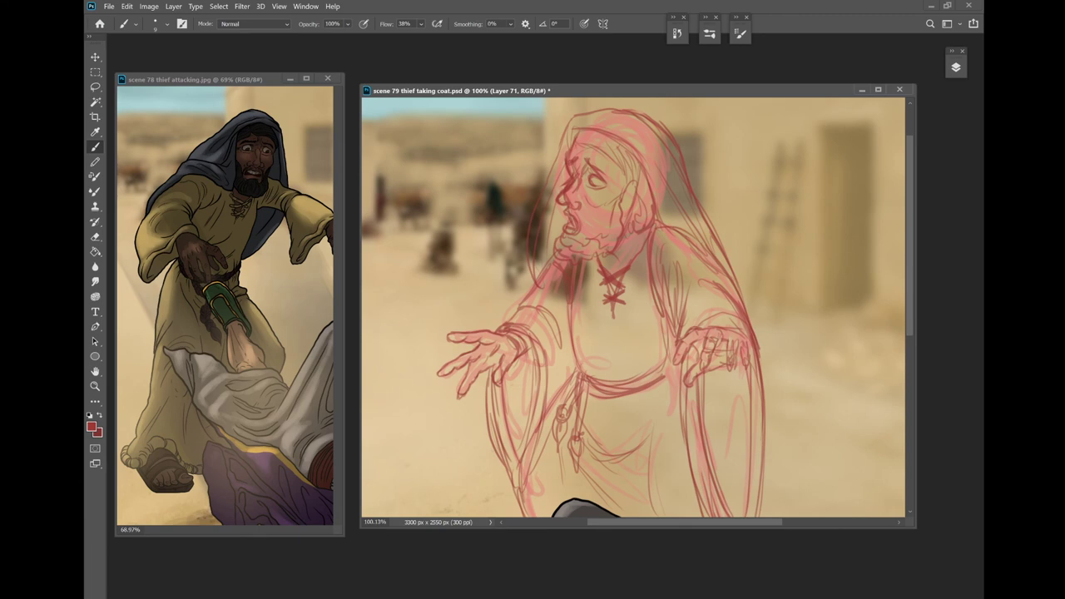
{"action": "left_click", "coordinate": [92, 427]}
{"action": "mouse_move", "coordinate": [744, 455]}
{"action": "left_mouse_down"}
{"action": "mouse_move", "coordinate": [751, 475]}
{"action": "mouse_move", "coordinate": [765, 477]}
{"action": "left_mouse_up"}
{"action": "key", "text": "Return"}
Merge Layer 71 down into the "thief sees" layer and set its opacity to 37%
{"action": "left_click", "coordinate": [955, 68]}
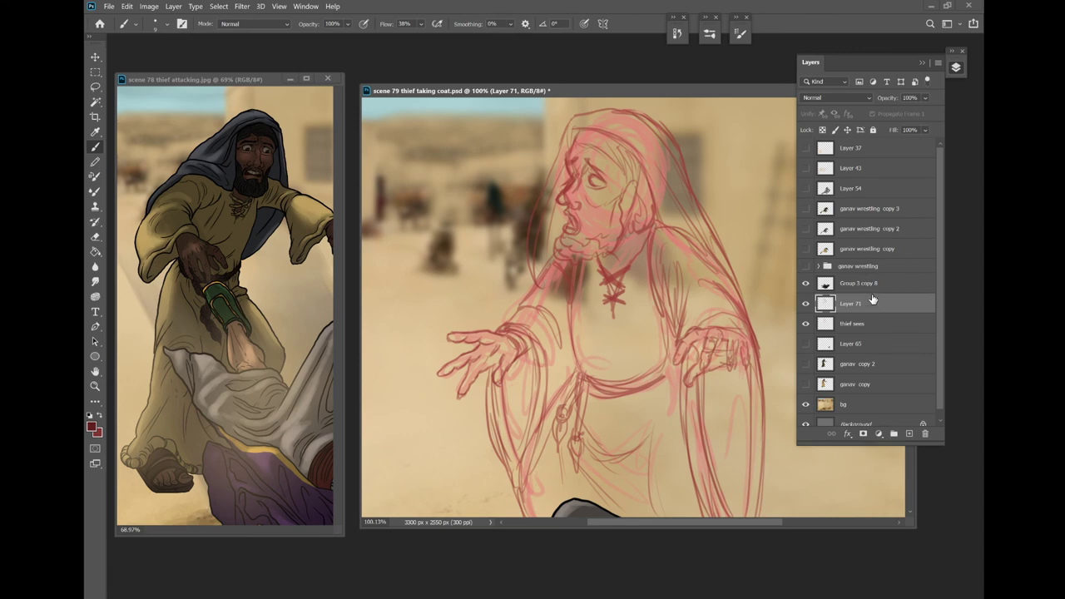
{"action": "key", "text": "ctrl+e"}
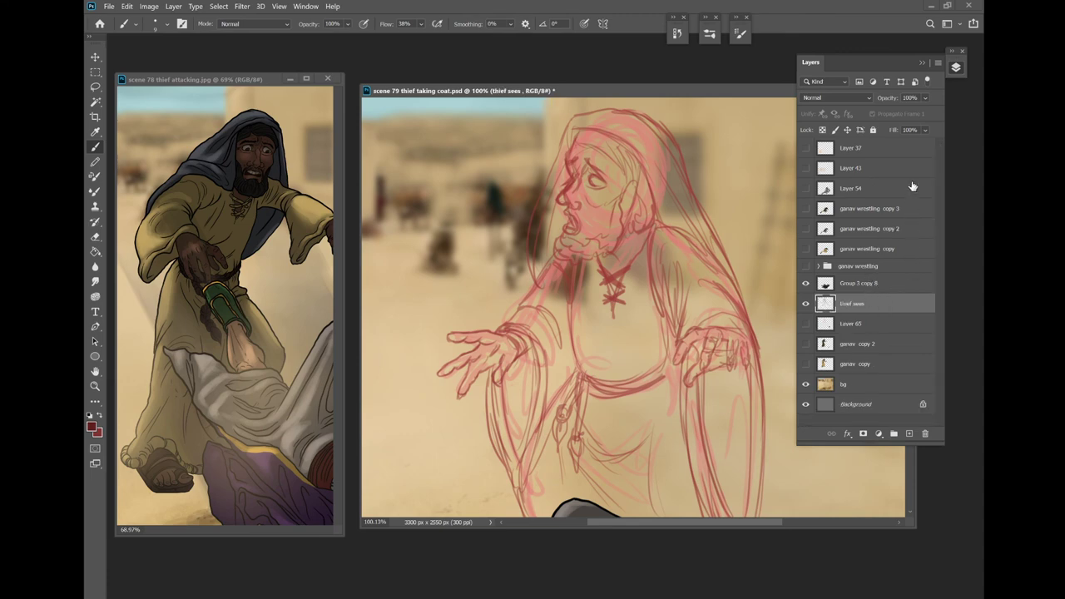
{"action": "left_click", "coordinate": [930, 97]}
{"action": "left_click_drag", "start_coordinate": [938, 110], "coordinate": [902, 110]}
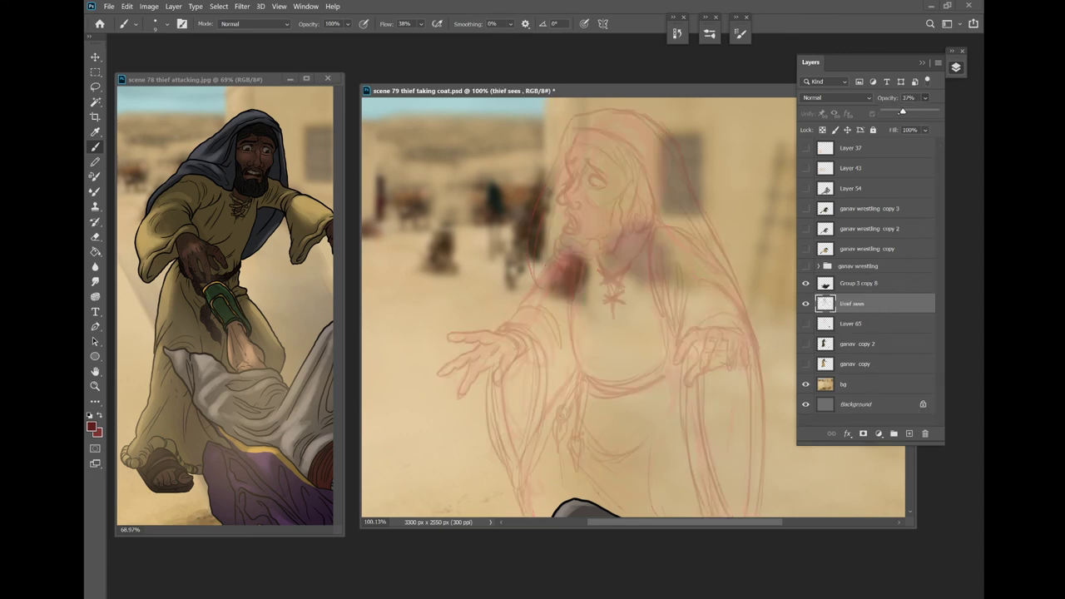
{"action": "left_click", "coordinate": [921, 63]}
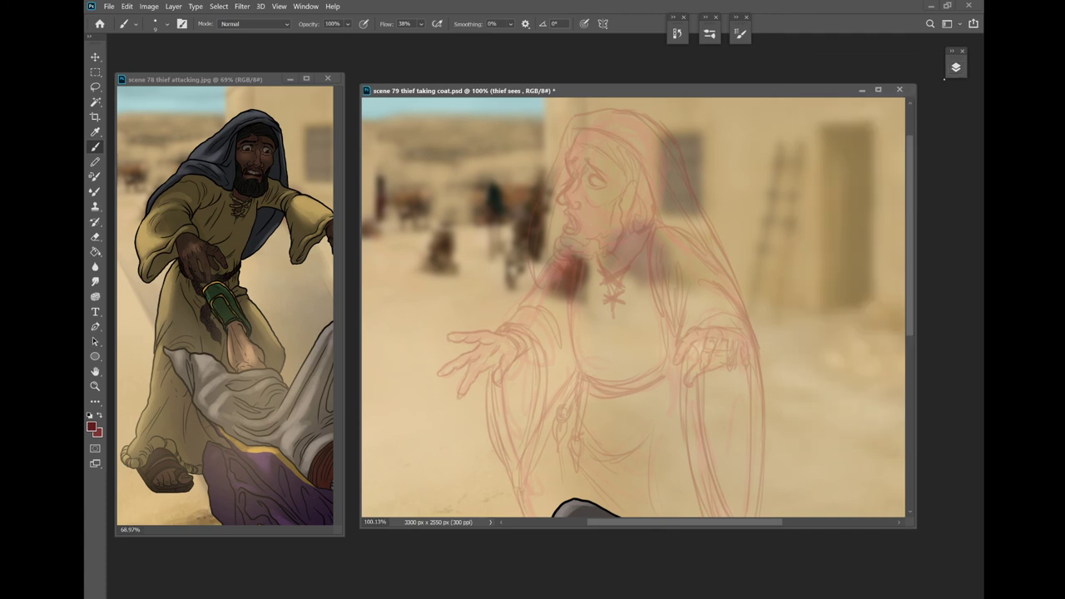
Create a new empty layer above the "thief sees" layer
{"action": "left_click", "coordinate": [955, 68]}
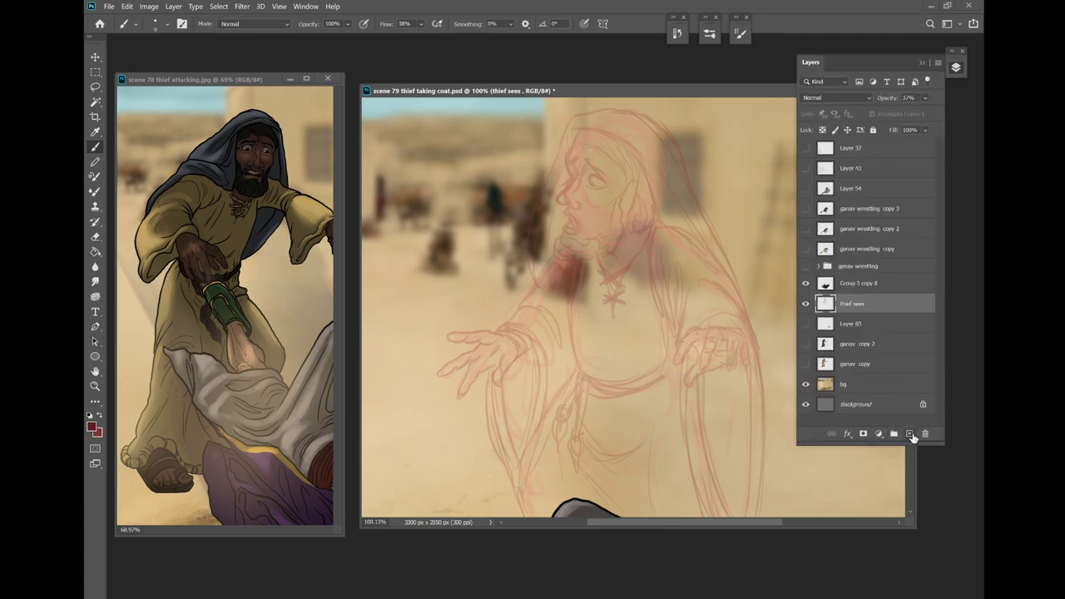
{"action": "left_click", "coordinate": [912, 437]}
{"action": "left_click", "coordinate": [921, 62]}
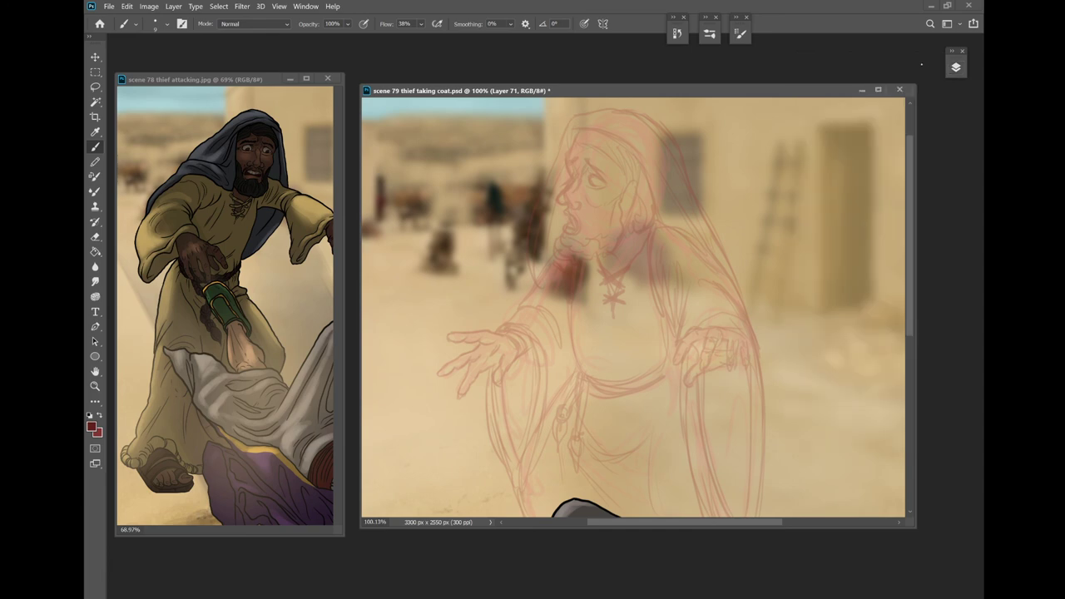
Fit both images to view and resize the scene 78 reference window to frame the standing thief, returning to scene 79
{"action": "scroll", "coordinate": [619, 269], "scroll_direction": "down", "scroll_amount": 2}
{"action": "key", "text": "ctrl+0"}
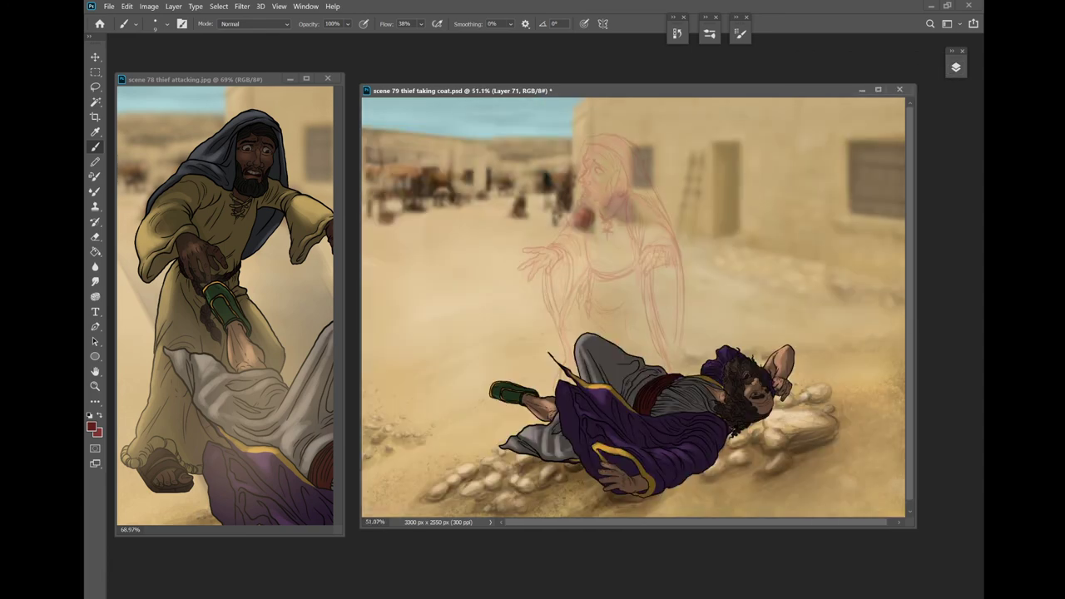
{"action": "left_click", "coordinate": [195, 80]}
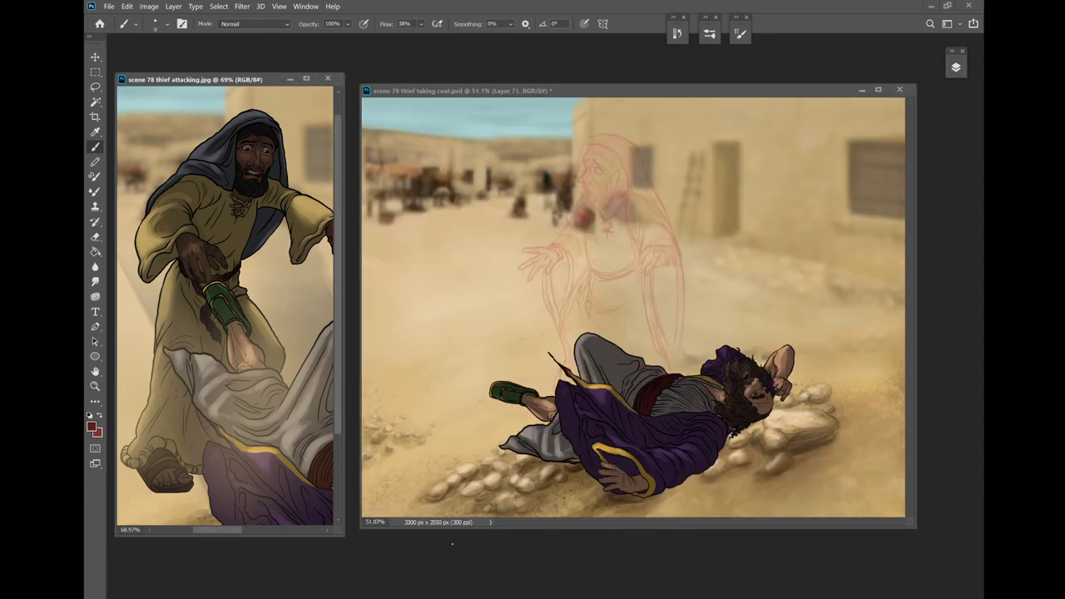
{"action": "left_click_drag", "start_coordinate": [342, 534], "coordinate": [789, 546]}
{"action": "key", "text": "ctrl+0"}
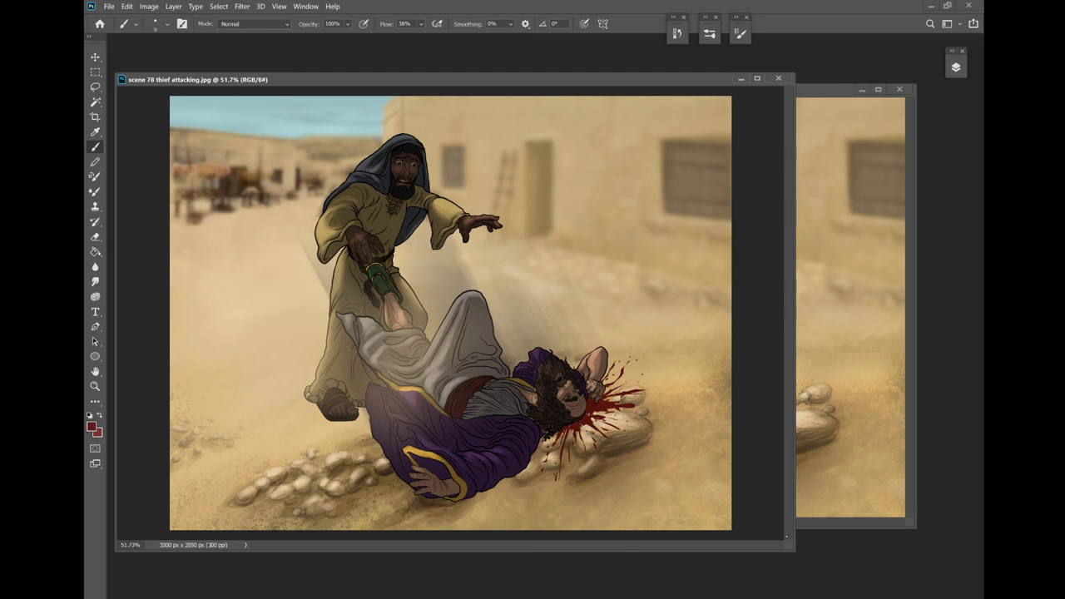
{"action": "left_click_drag", "start_coordinate": [789, 547], "coordinate": [322, 553]}
{"action": "left_click_drag", "start_coordinate": [196, 556], "coordinate": [228, 556]}
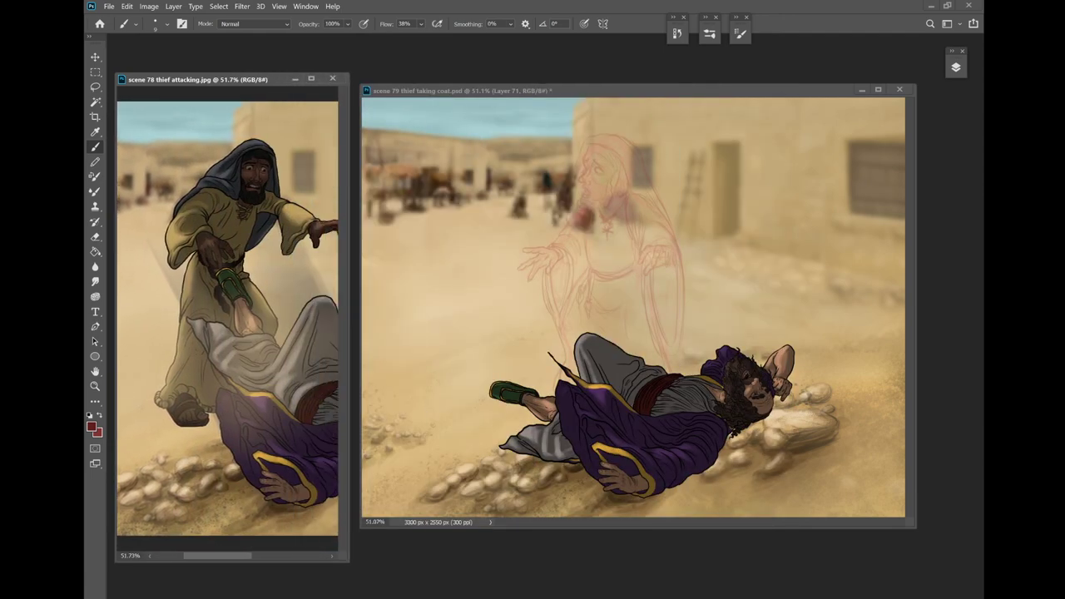
{"action": "left_click", "coordinate": [616, 91]}
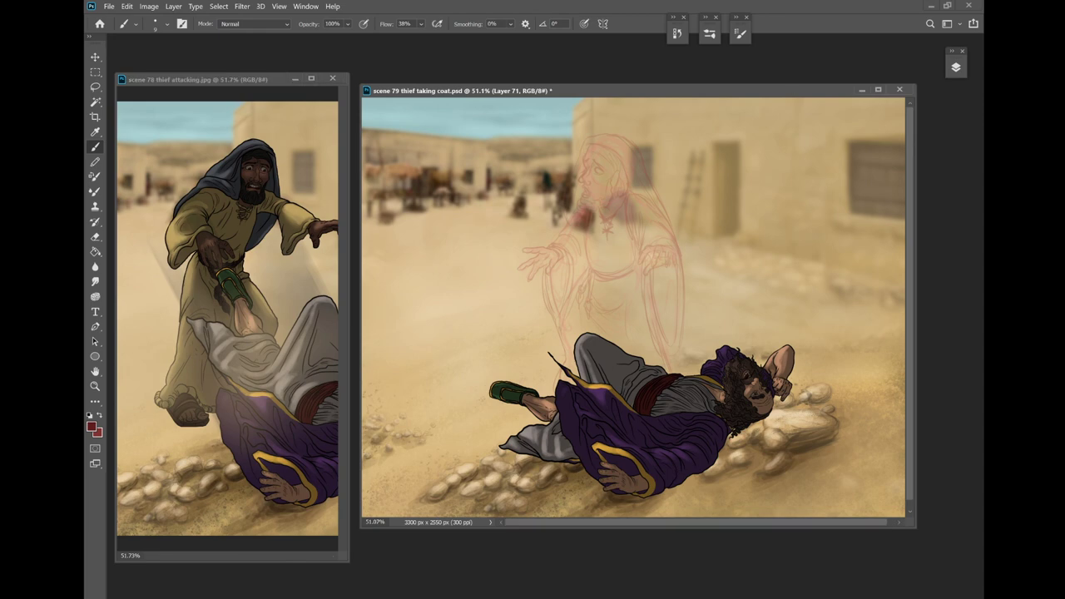
Save the scene 79 document and check that the new layer above "thief sees" is active
{"action": "key", "text": "ctrl+s"}
{"action": "scroll", "coordinate": [644, 358], "scroll_direction": "up", "scroll_amount": 2}
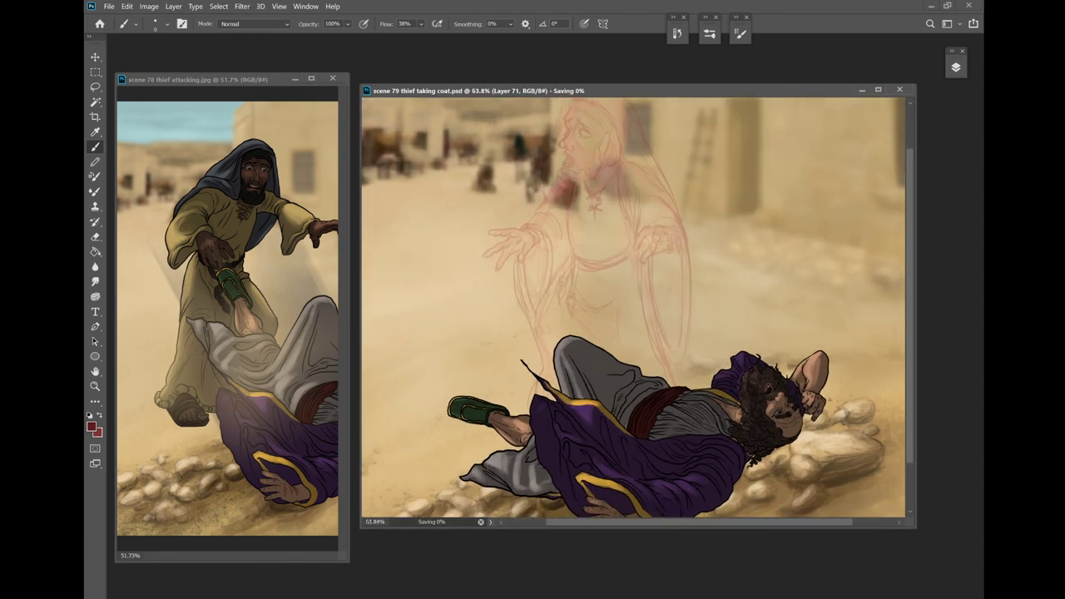
{"action": "left_click_drag", "start_coordinate": [616, 291], "coordinate": [648, 356]}
{"action": "key", "text": "F7"}
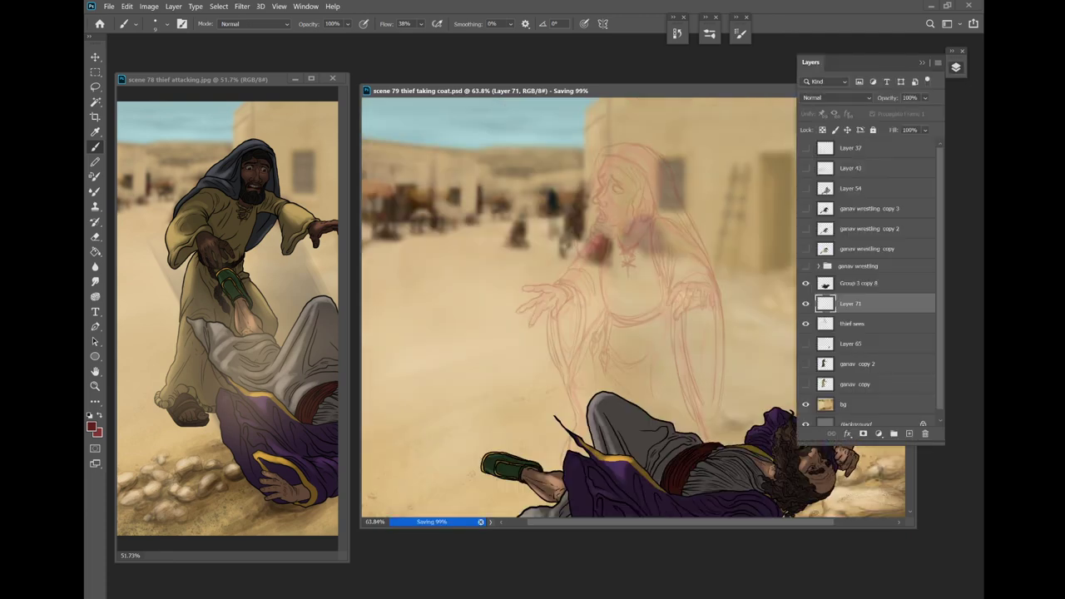
{"action": "key", "text": "F7"}
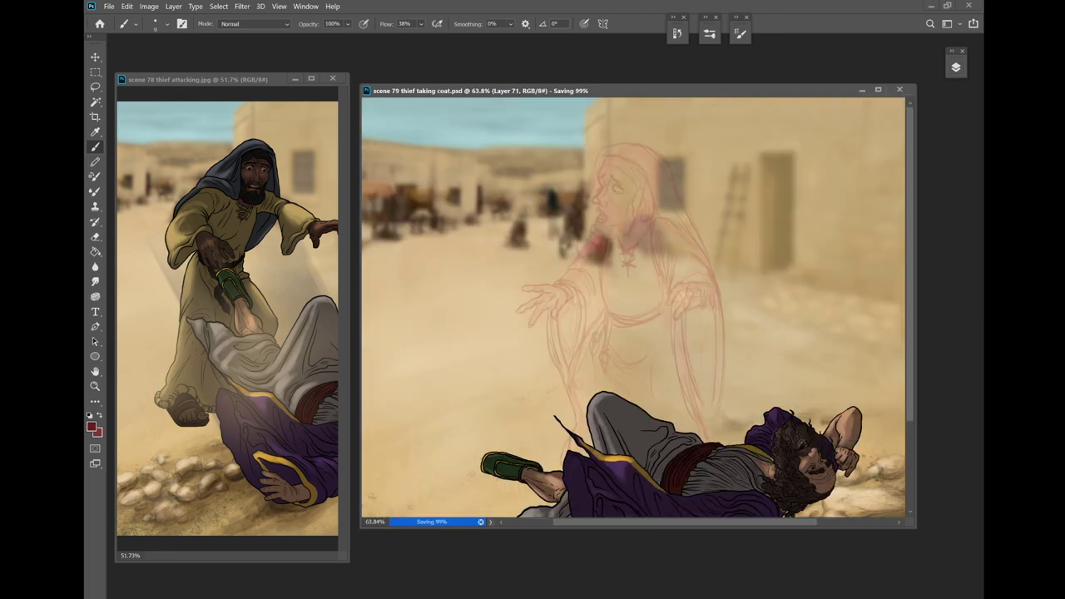
Outline the bridge and tip of the standing thief's nose in dark red on Layer 71, removing any stray straight strokes
{"action": "scroll", "coordinate": [585, 156], "scroll_direction": "up", "scroll_amount": 5}
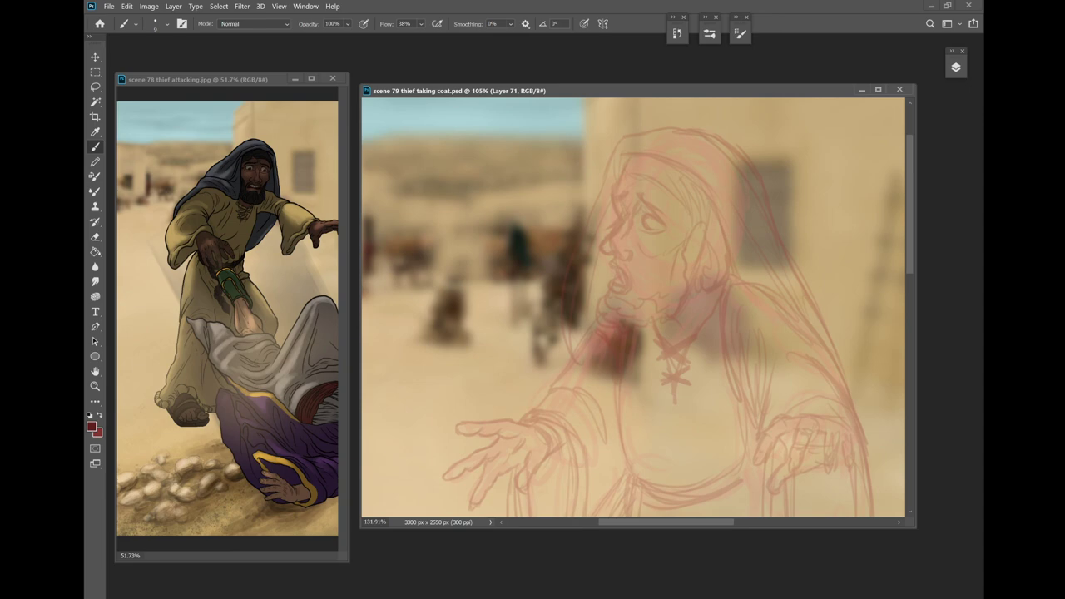
{"action": "scroll", "coordinate": [693, 157], "scroll_direction": "up", "scroll_amount": 2}
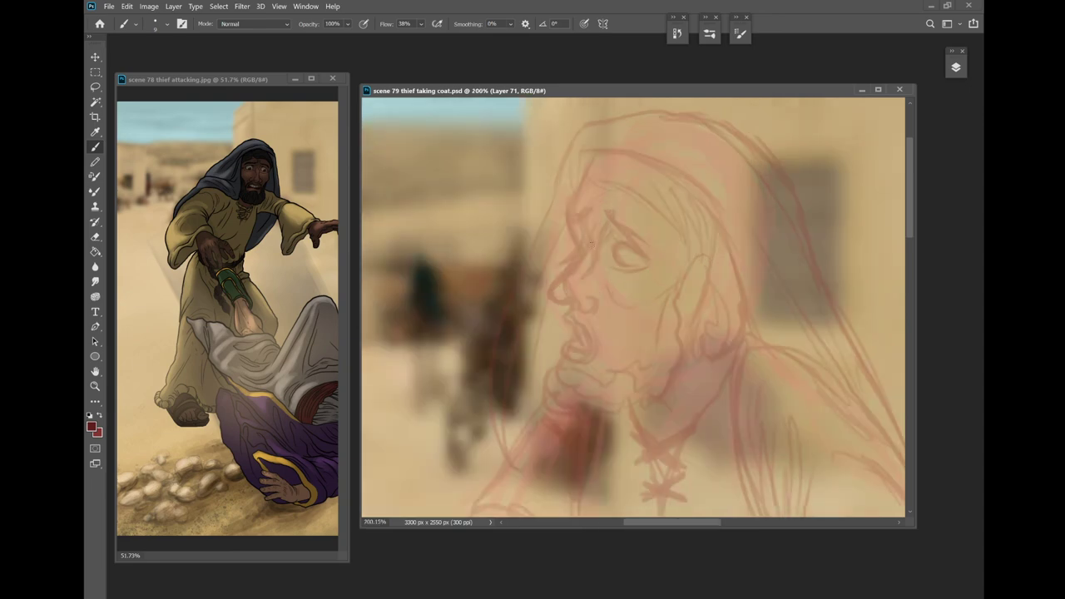
{"action": "left_click", "coordinate": [584, 248], "text": "shift"}
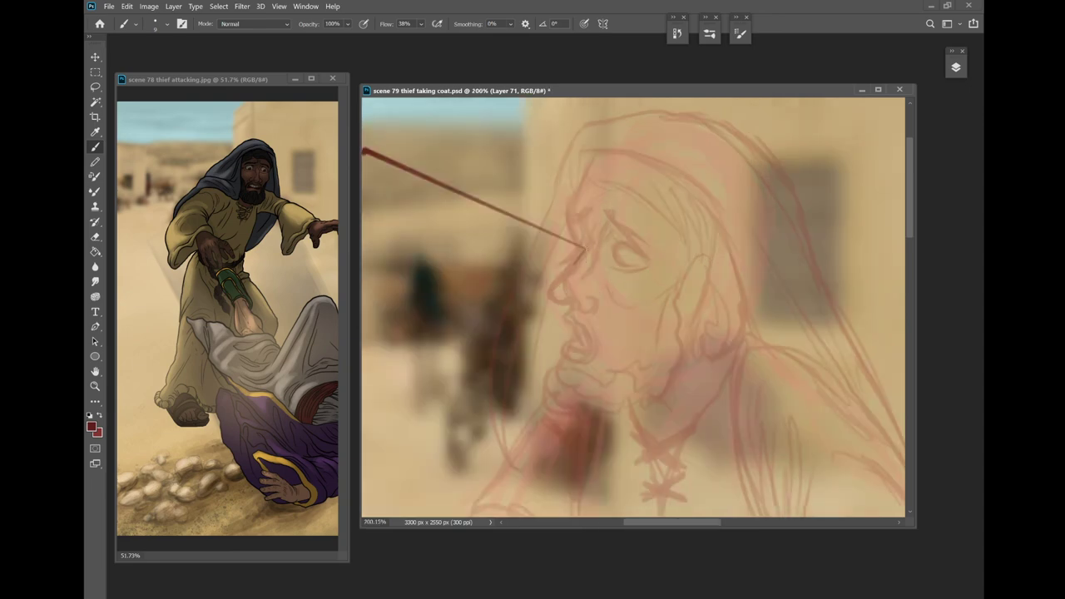
{"action": "key", "text": "ctrl+z"}
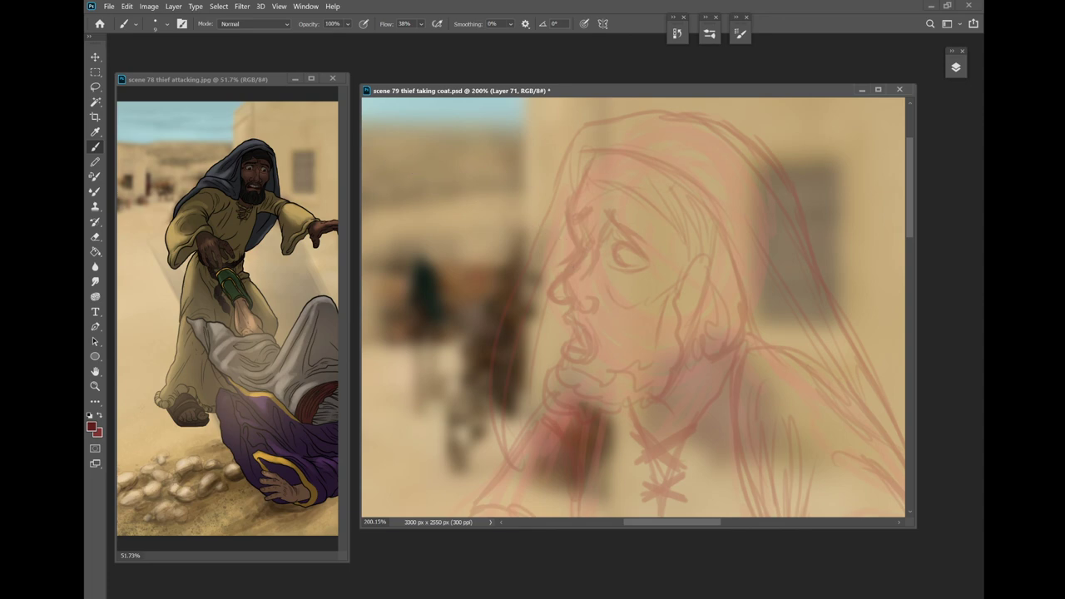
{"action": "mouse_move", "coordinate": [582, 253]}
{"action": "left_mouse_down"}
{"action": "mouse_move", "coordinate": [550, 295]}
{"action": "mouse_move", "coordinate": [571, 302]}
{"action": "left_mouse_up"}
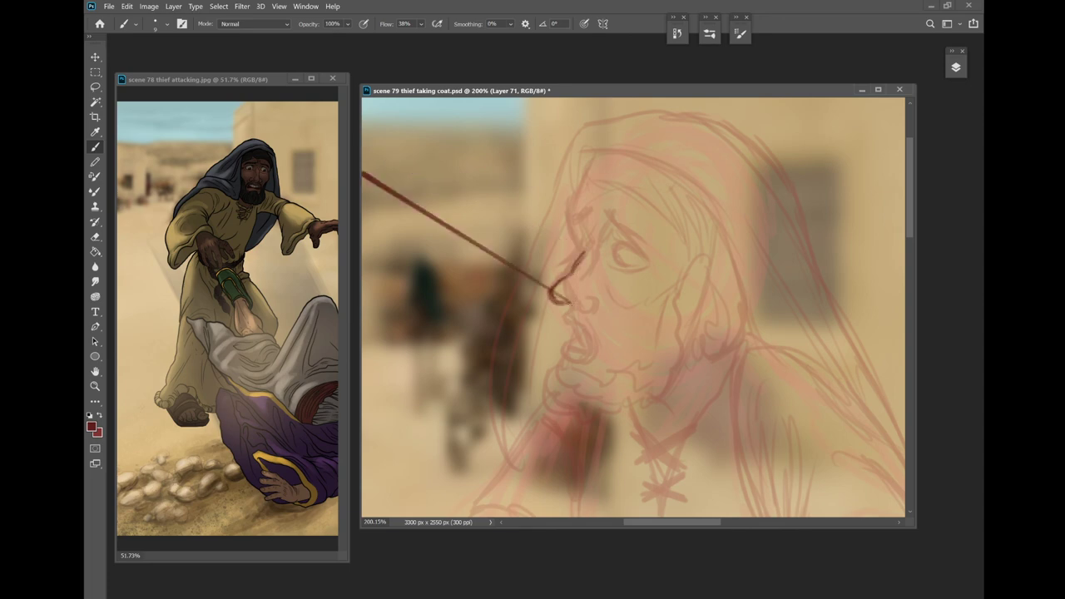
{"action": "key", "text": "ctrl+z"}
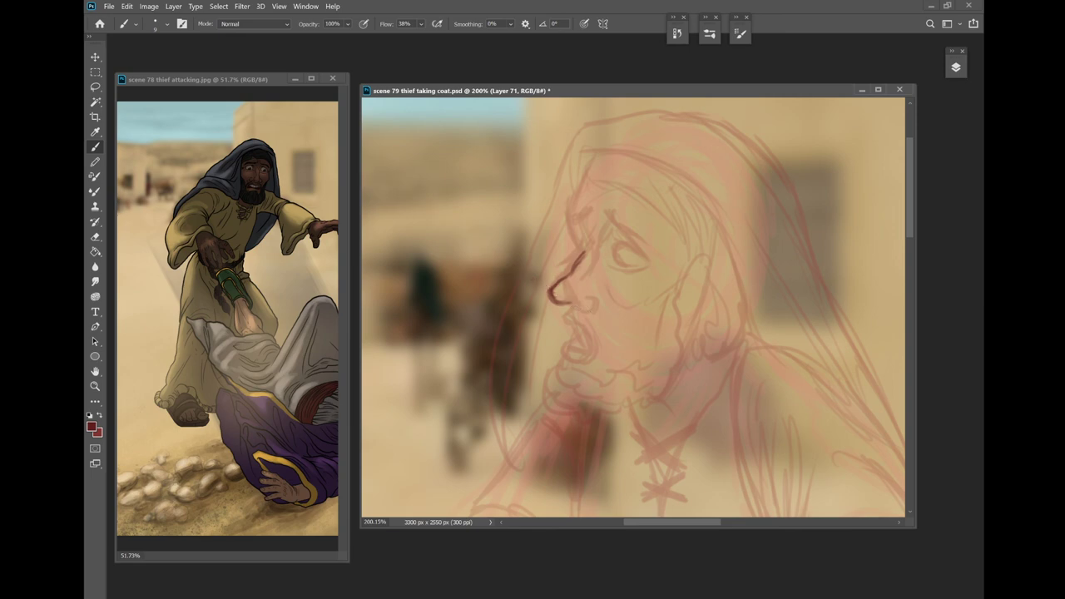
{"action": "key", "text": "ctrl+shift+z"}
{"action": "key", "text": "ctrl+z"}
Outline the thief's nostril and the inner brow lines above the nose, and save the scene 79 document
{"action": "mouse_move", "coordinate": [567, 304]}
{"action": "left_mouse_down"}
{"action": "mouse_move", "coordinate": [582, 313]}
{"action": "mouse_move", "coordinate": [592, 296]}
{"action": "mouse_move", "coordinate": [578, 292]}
{"action": "mouse_move", "coordinate": [581, 276]}
{"action": "mouse_move", "coordinate": [573, 285]}
{"action": "left_mouse_up"}
{"action": "mouse_move", "coordinate": [584, 213]}
{"action": "left_mouse_down"}
{"action": "mouse_move", "coordinate": [584, 240]}
{"action": "mouse_move", "coordinate": [605, 232]}
{"action": "left_mouse_up"}
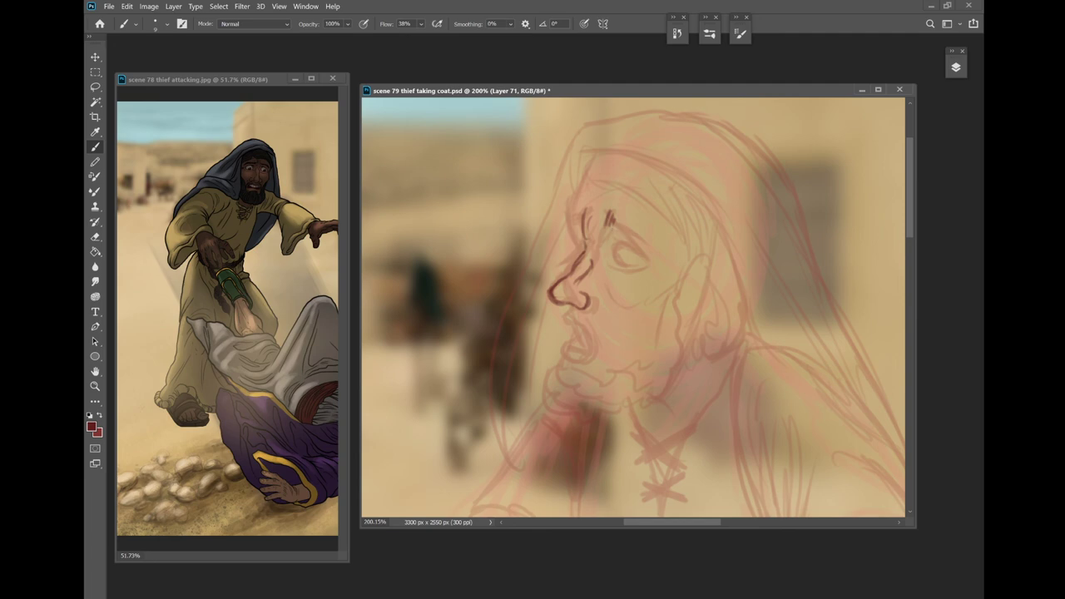
{"action": "key", "text": "ctrl+s"}
{"action": "mouse_move", "coordinate": [552, 592]}
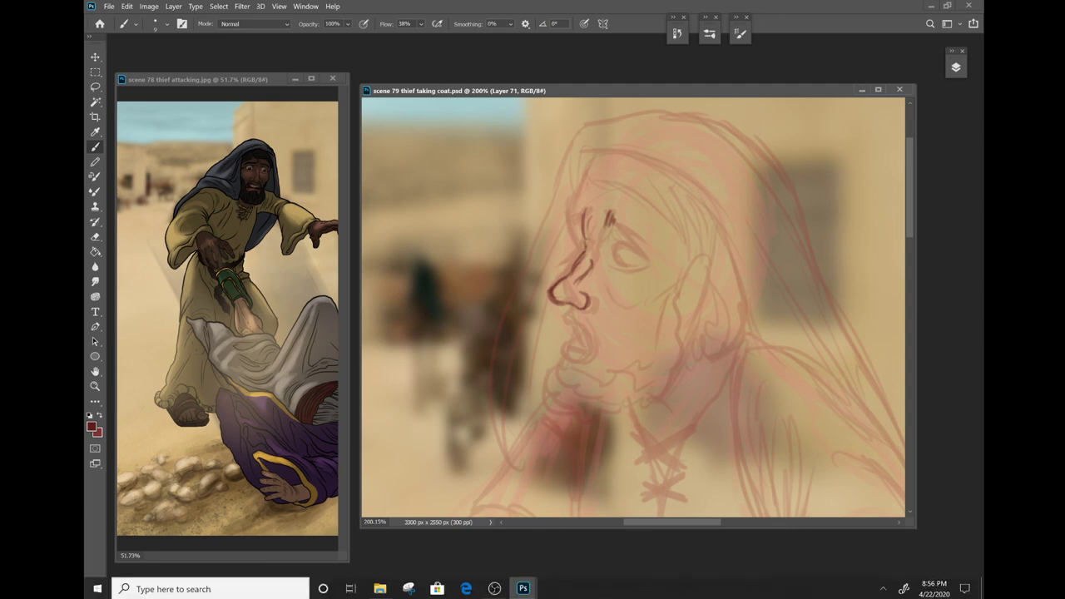
{"action": "left_click", "coordinate": [494, 588]}
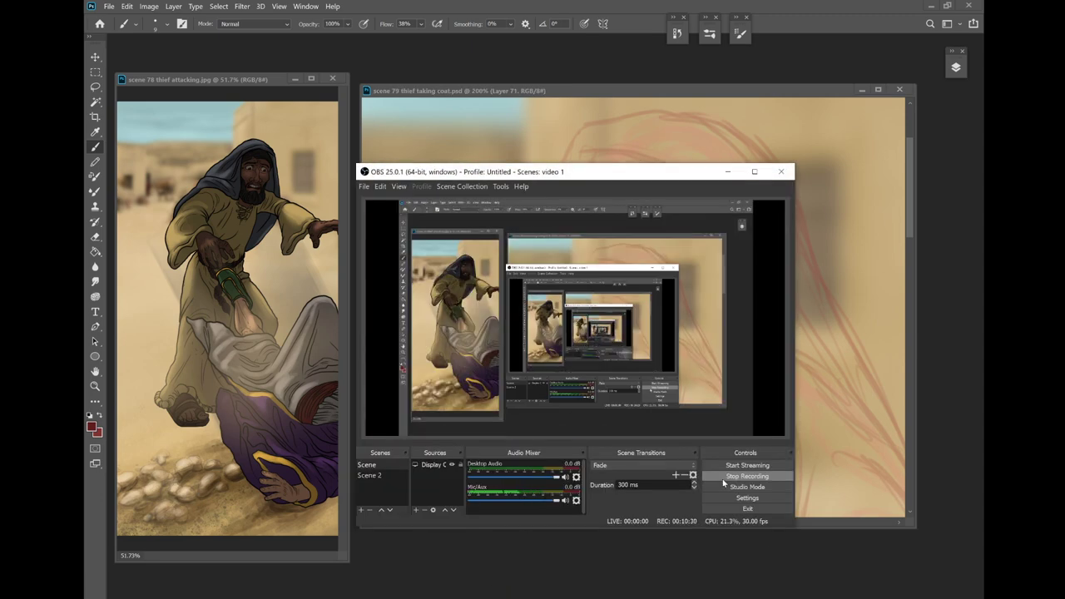